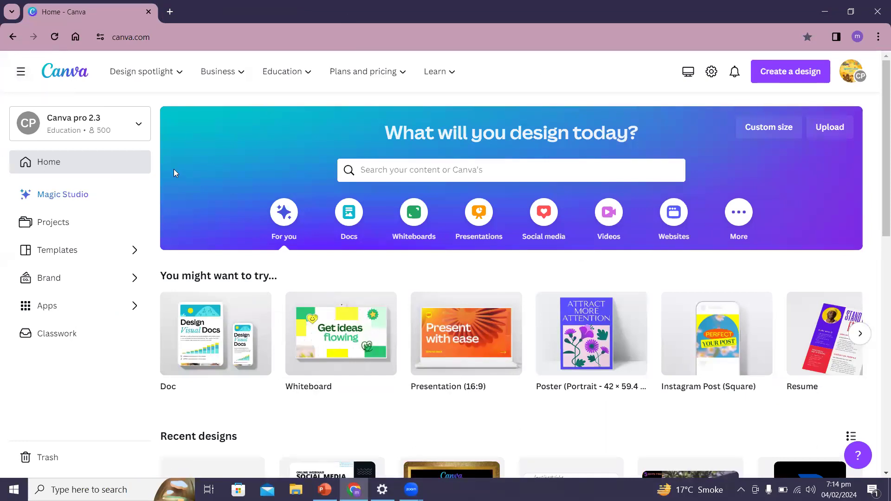
left_click(139, 71)
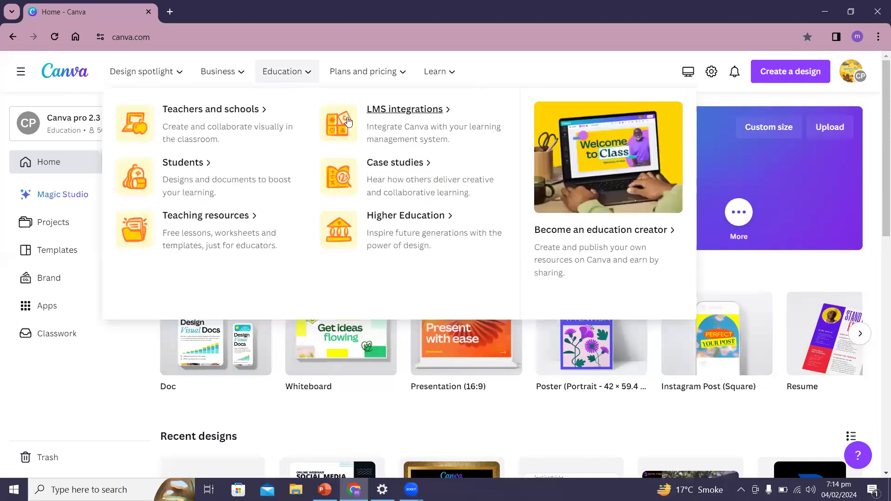
mouse_move(369, 76)
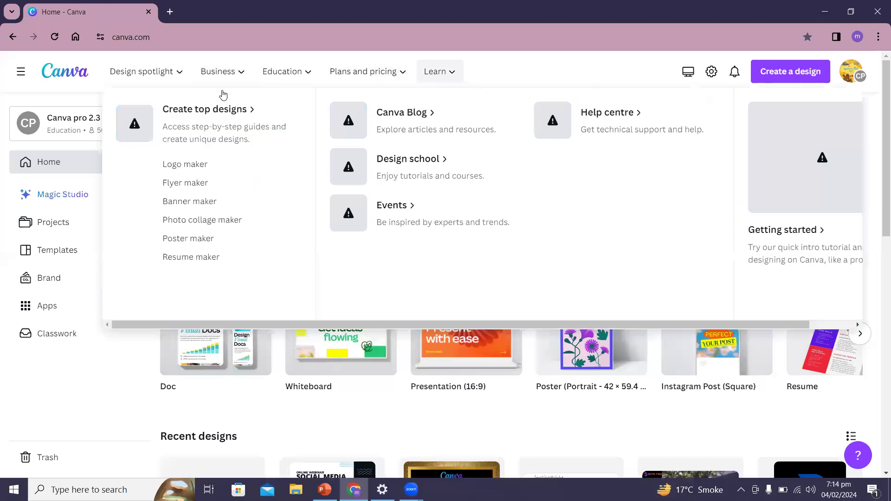
mouse_move(160, 78)
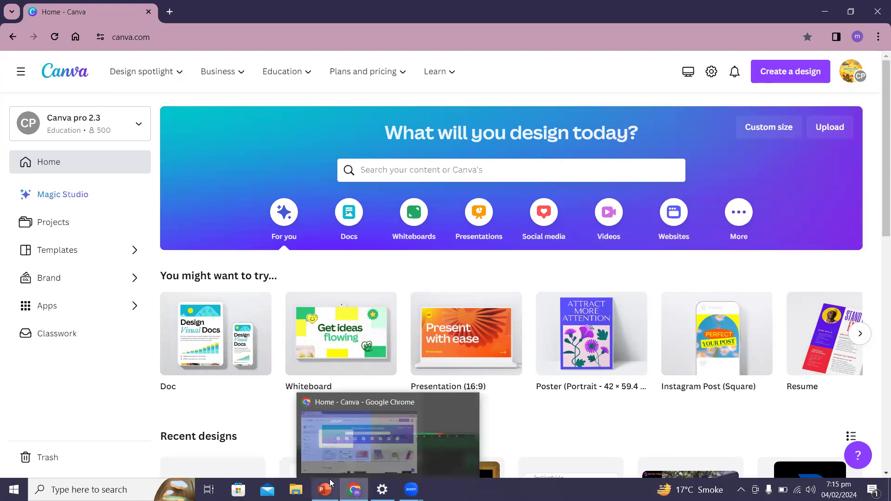
mouse_move(324, 489)
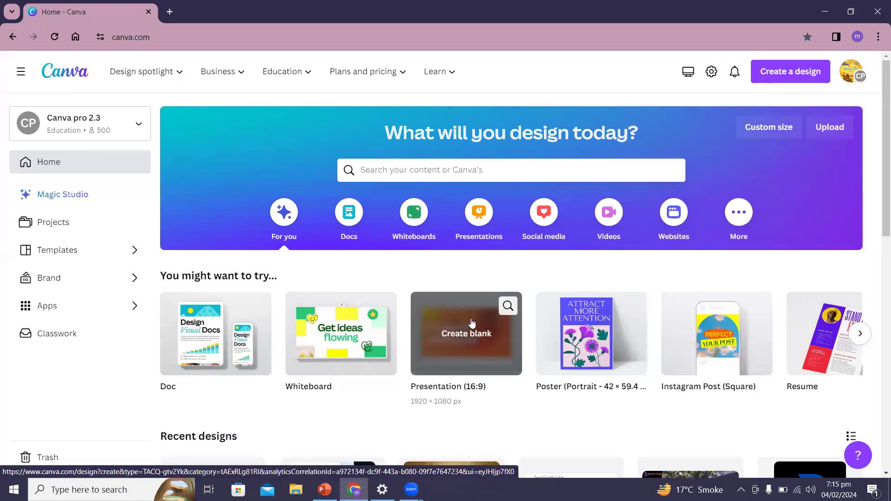
Create a new design by searching the design types for "youtube banner" and choosing YouTube Banner, 2560 × 1440 px.
left_click(770, 70)
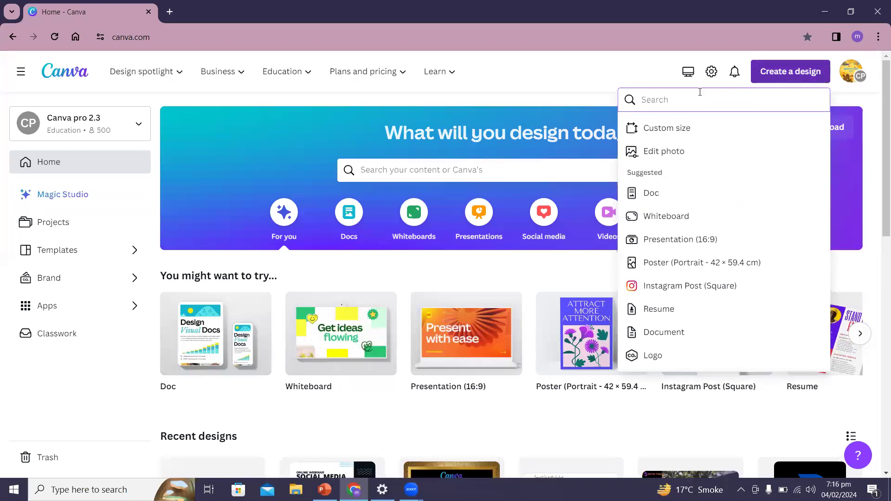
type("youtub")
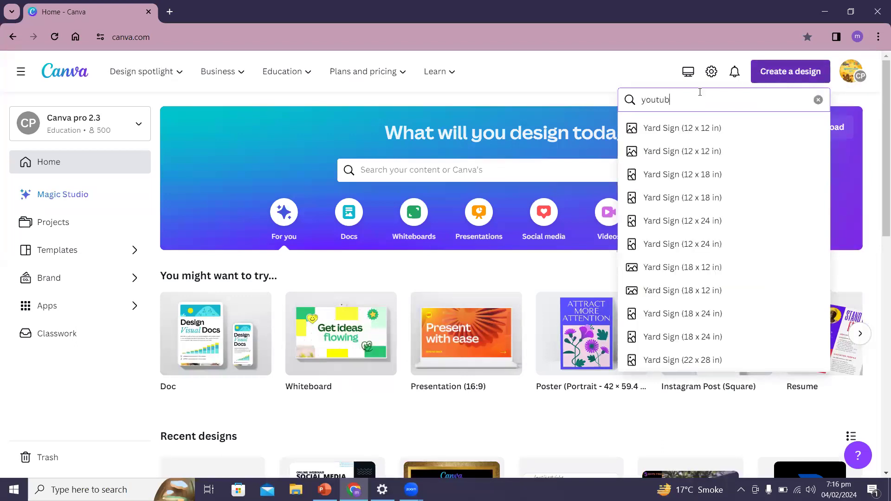
type("e banner")
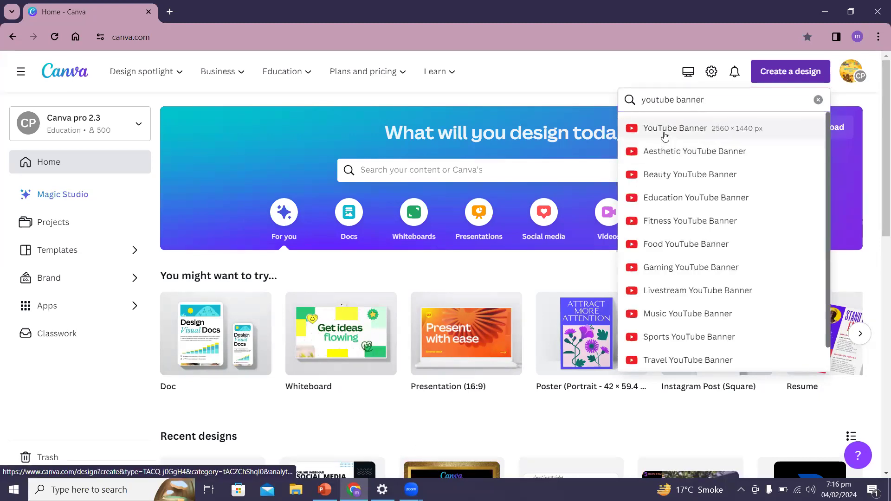
left_click(665, 136)
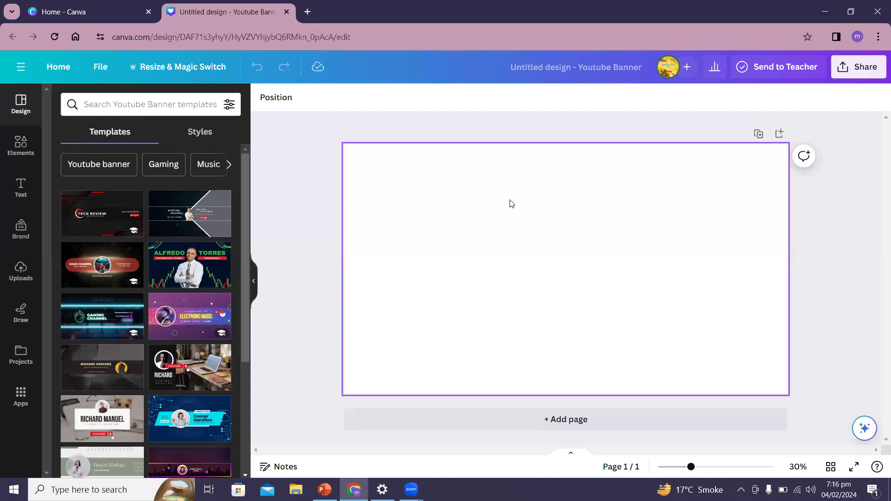
Insert the uploaded photo of vegetables on a light grey surface into the blank banner page.
left_click(22, 272)
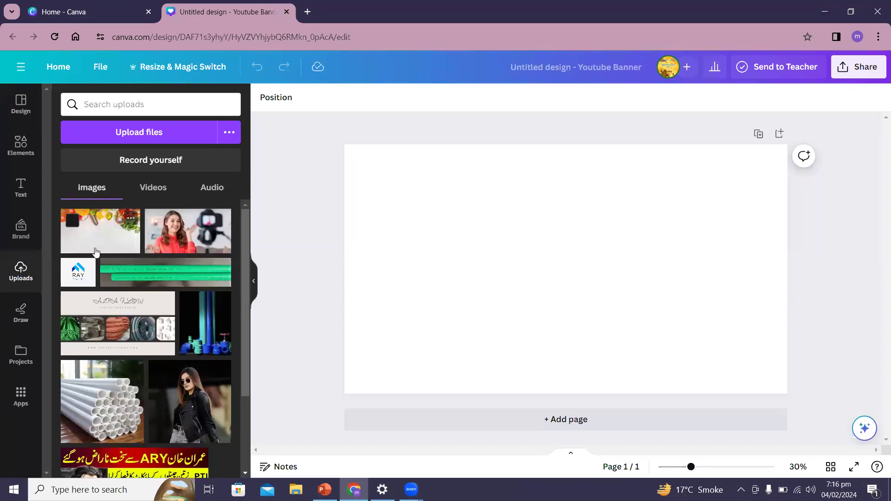
left_click(94, 245)
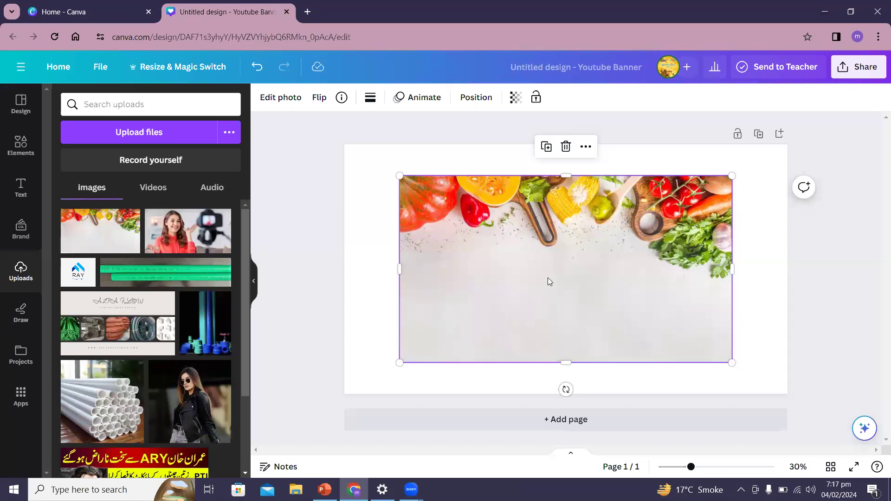
Search the elements for "food banners" and look through the photo results for alternative banner backgrounds.
left_click(24, 146)
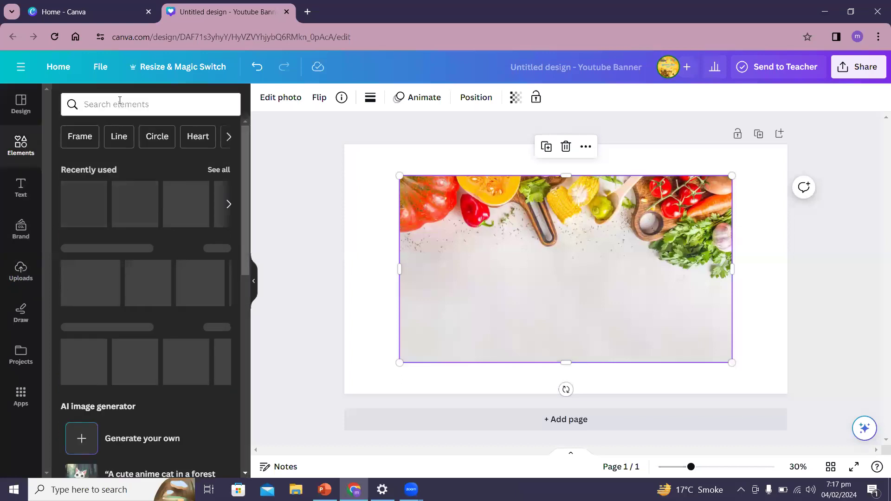
left_click(119, 102)
type("f")
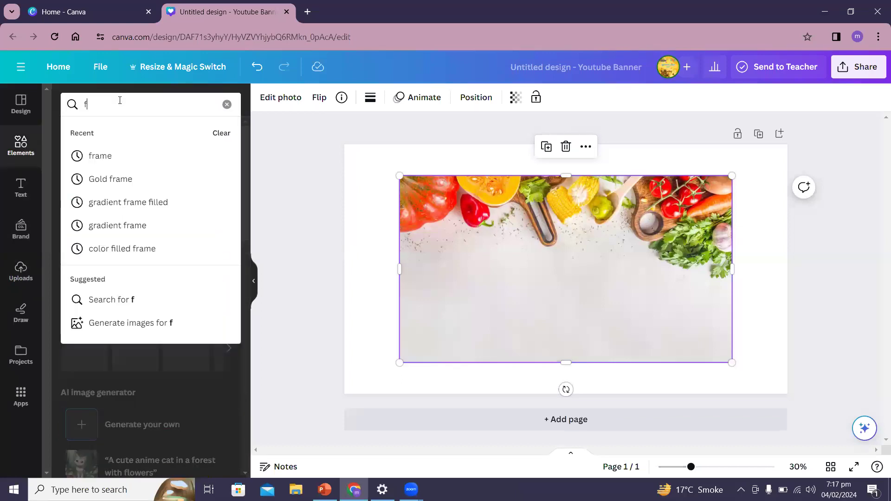
type("ood banners")
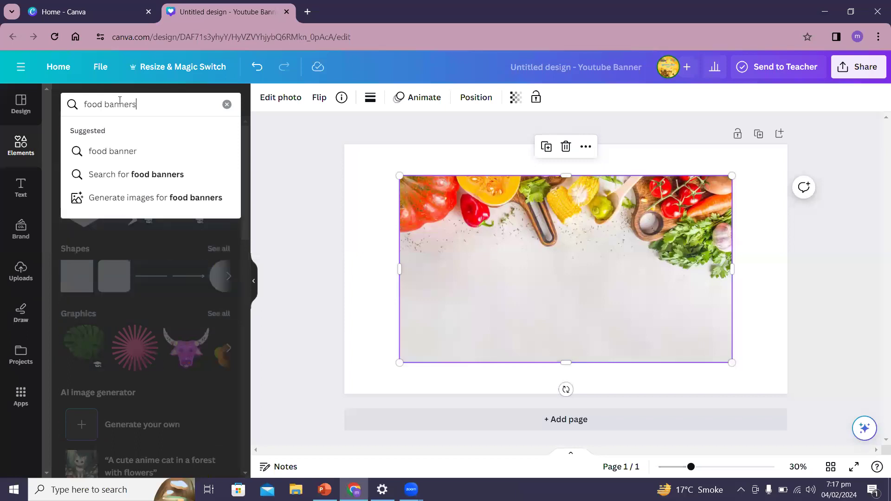
key("Return")
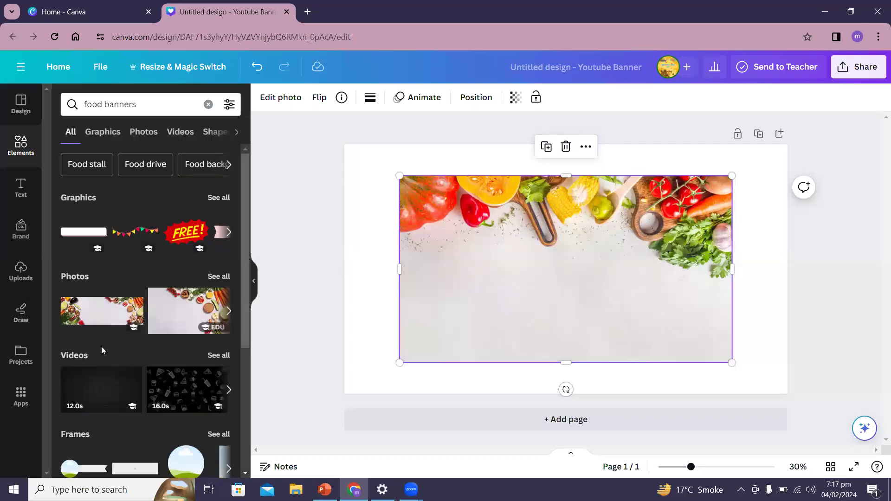
left_click(143, 131)
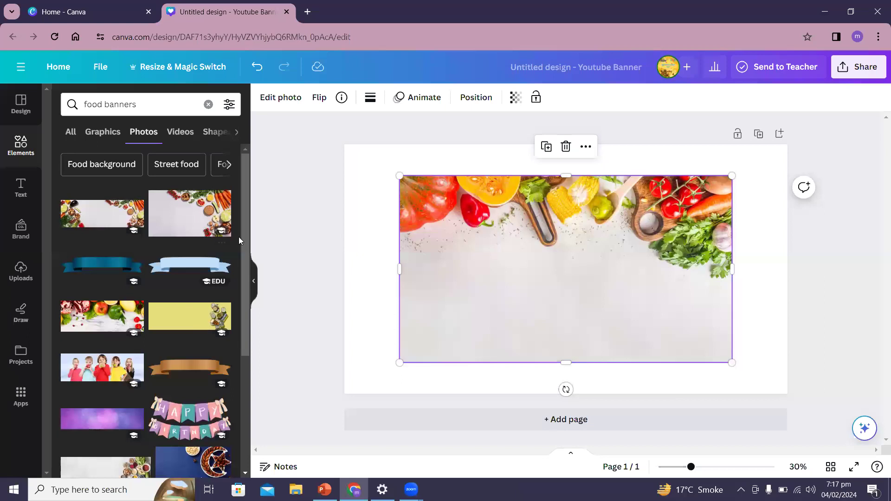
scroll(243, 386, "down", 6)
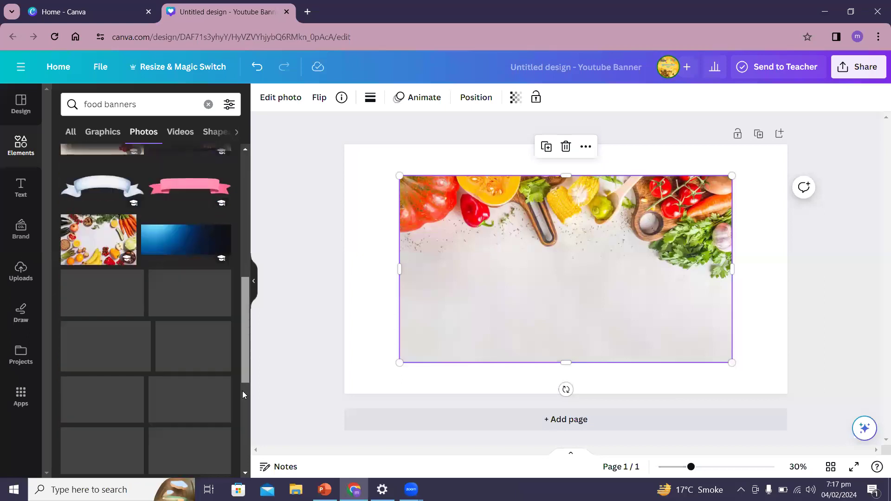
scroll(242, 391, "down", 5)
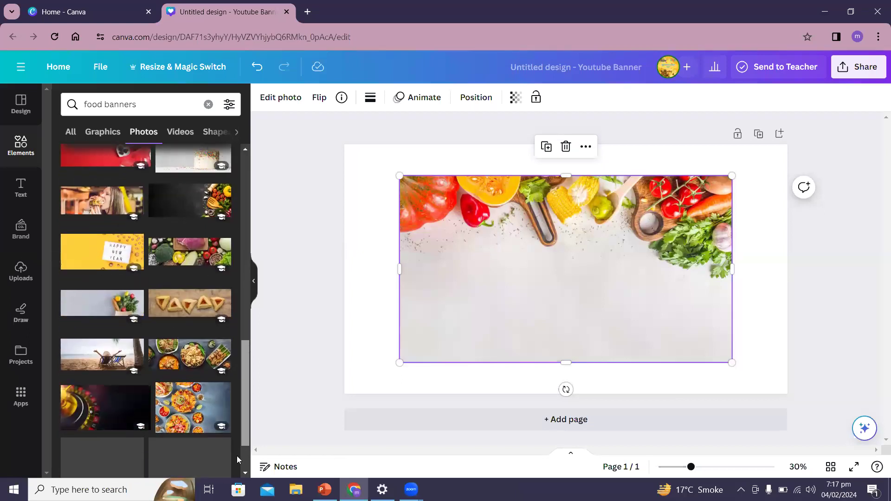
scroll(237, 455, "down", 5)
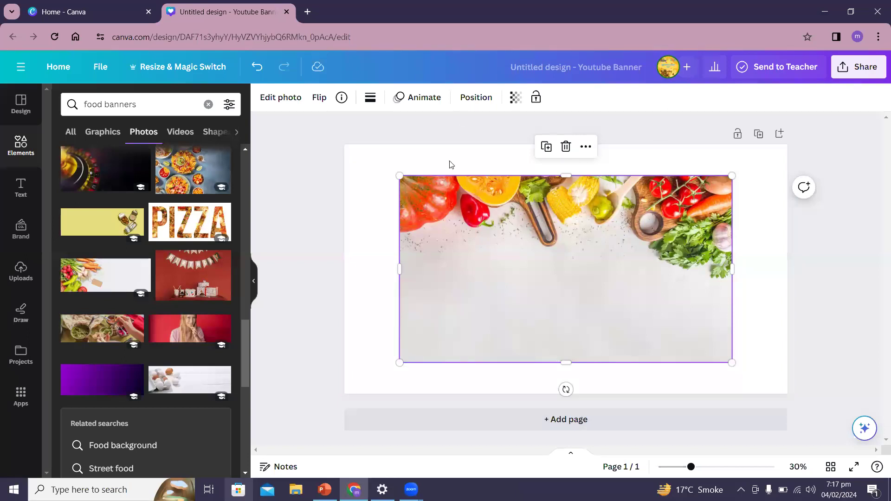
Set the inserted vegetable photo as the page background.
right_click(486, 252)
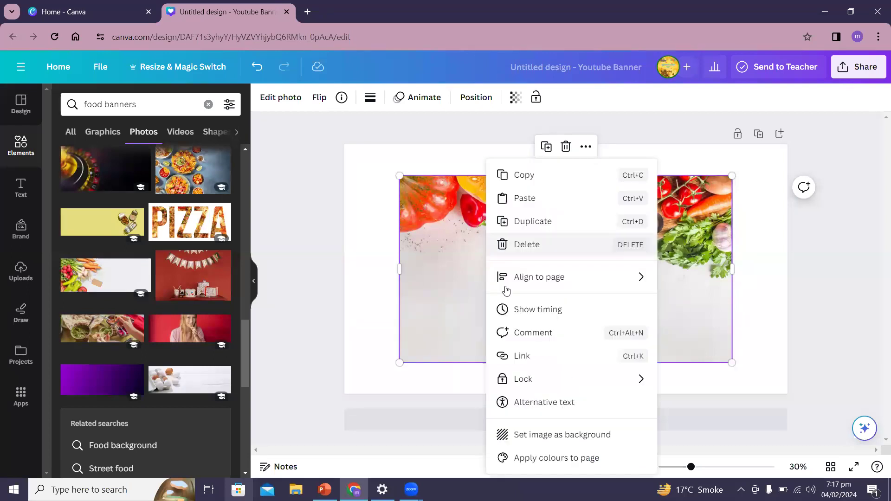
left_click(558, 439)
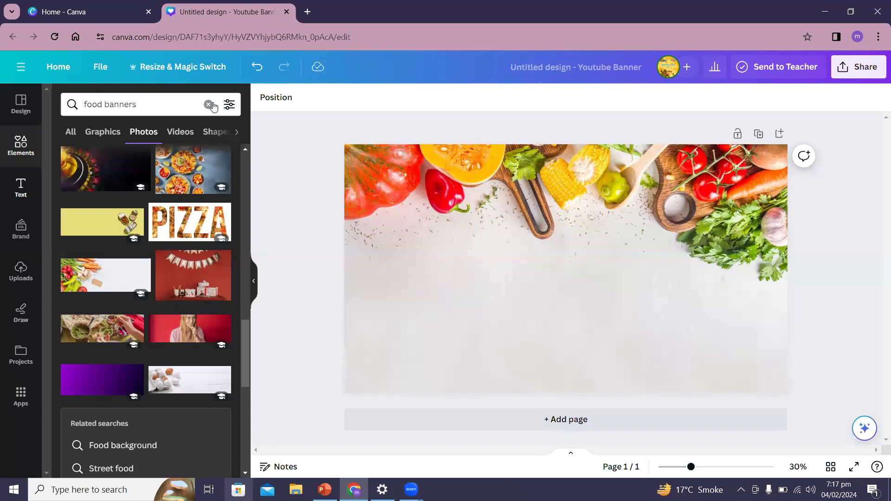
Clear the element search and add a circular frame to the banner.
left_click(12, 158)
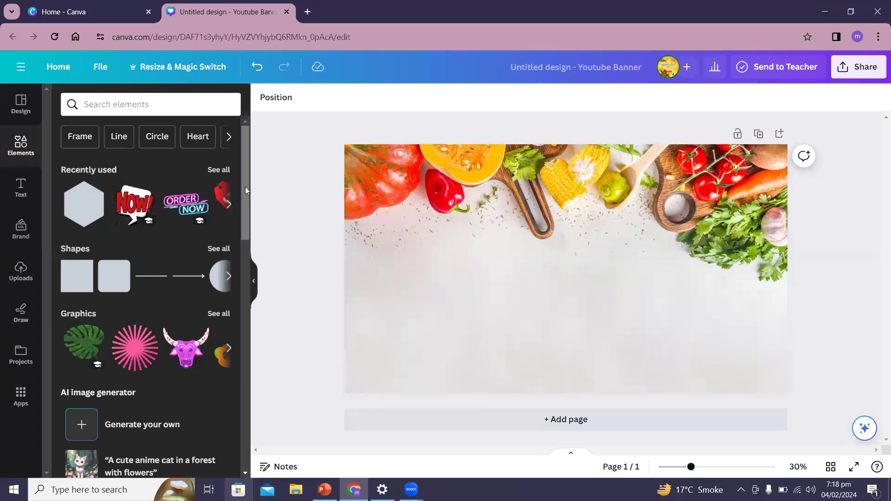
left_click_drag(245, 187, 245, 191)
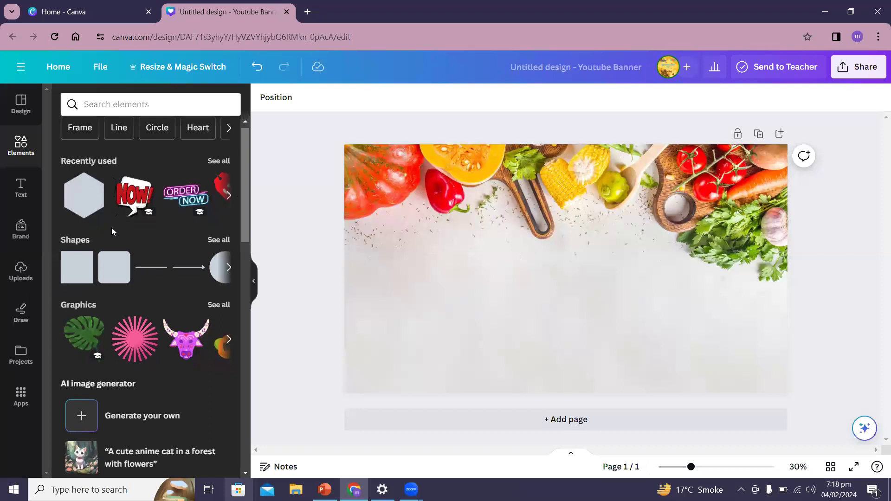
left_click_drag(246, 229, 251, 368)
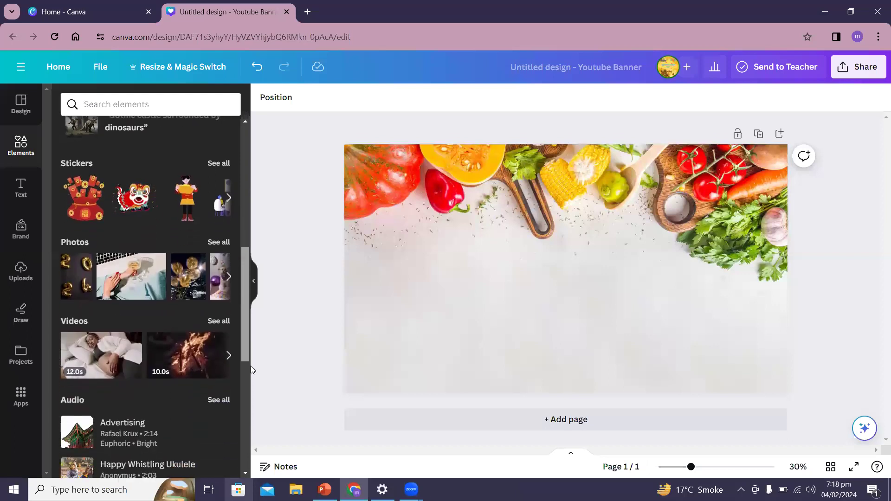
scroll(251, 369, "down", 3)
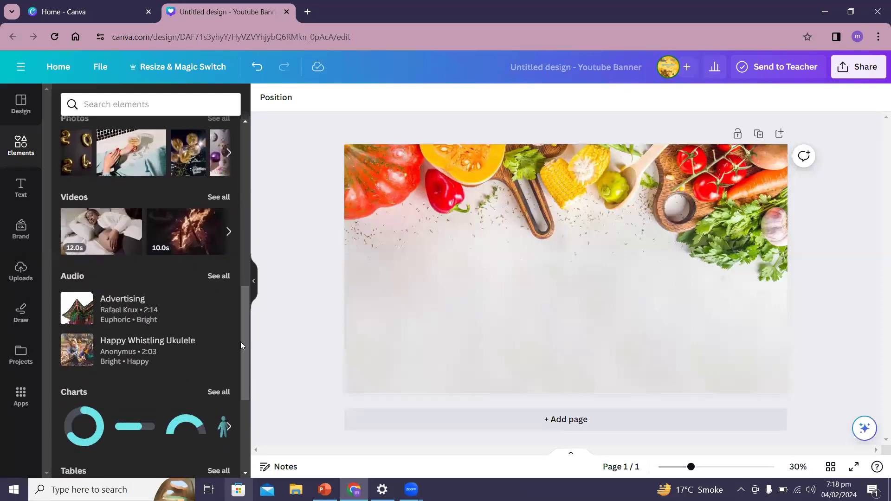
scroll(246, 405, "down", 8)
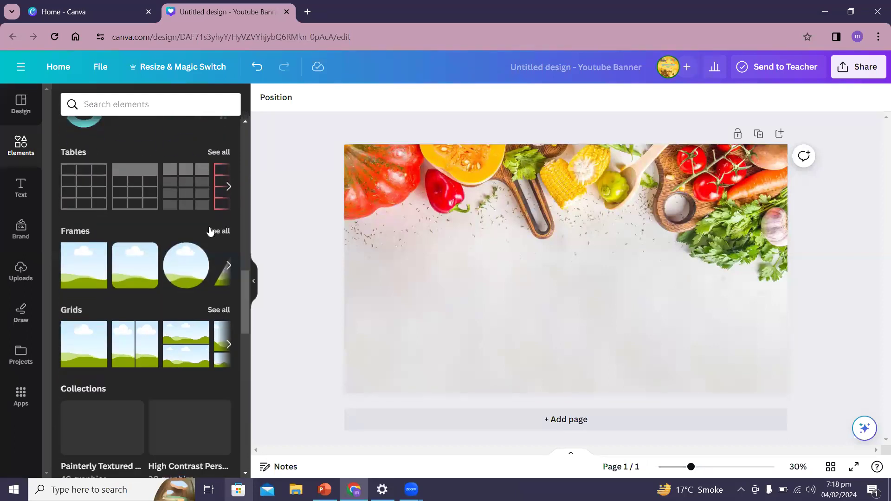
left_click(180, 272)
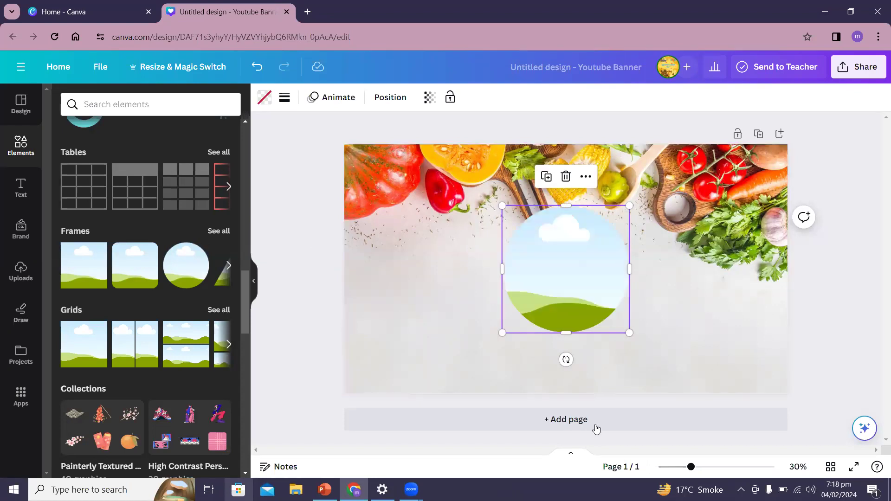
Shrink the circular frame to roughly half its size and centre it horizontally just below the upper row of vegetables.
left_click(720, 463)
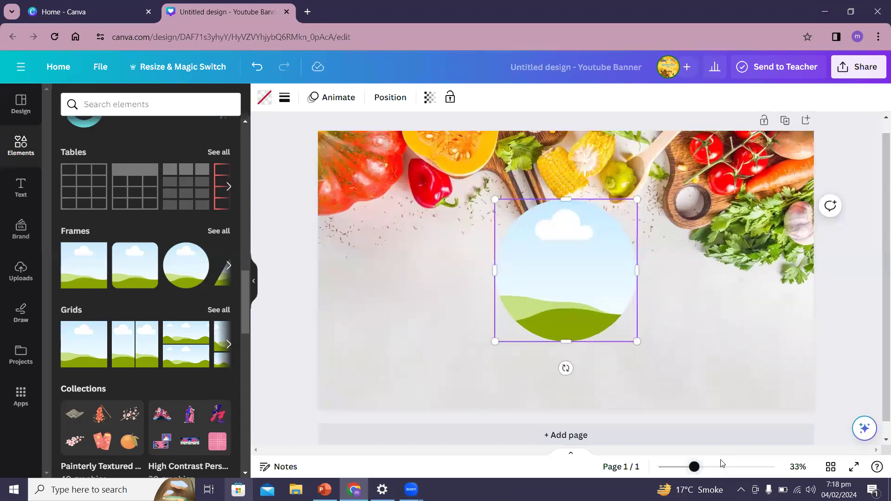
scroll(721, 463, "up", 2)
scroll(721, 463, "down", 1)
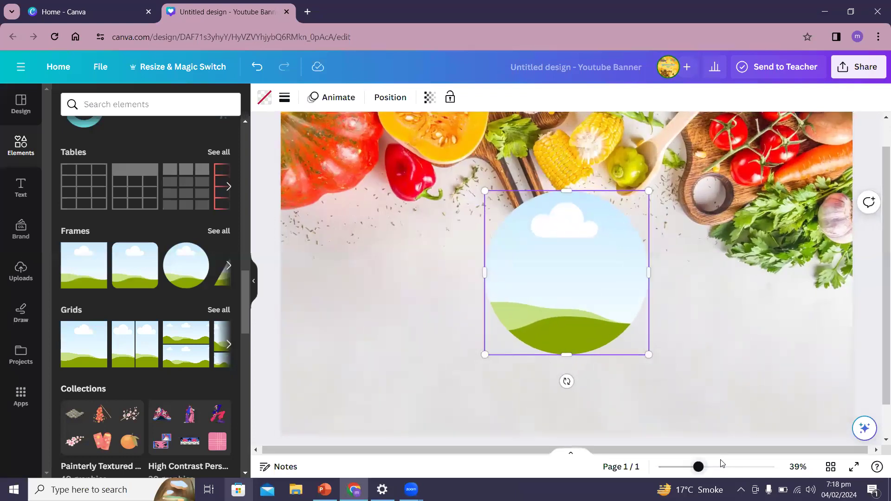
left_click_drag(645, 351, 578, 284)
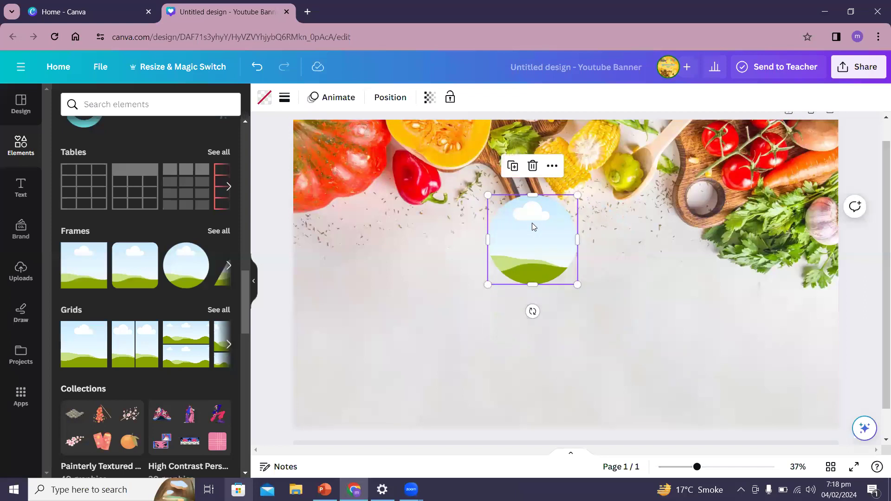
left_click_drag(532, 226, 567, 224)
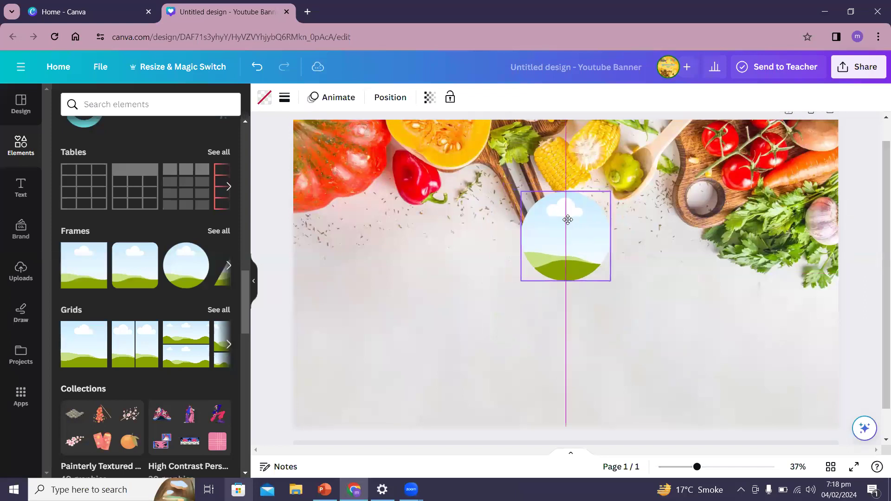
left_click(271, 228)
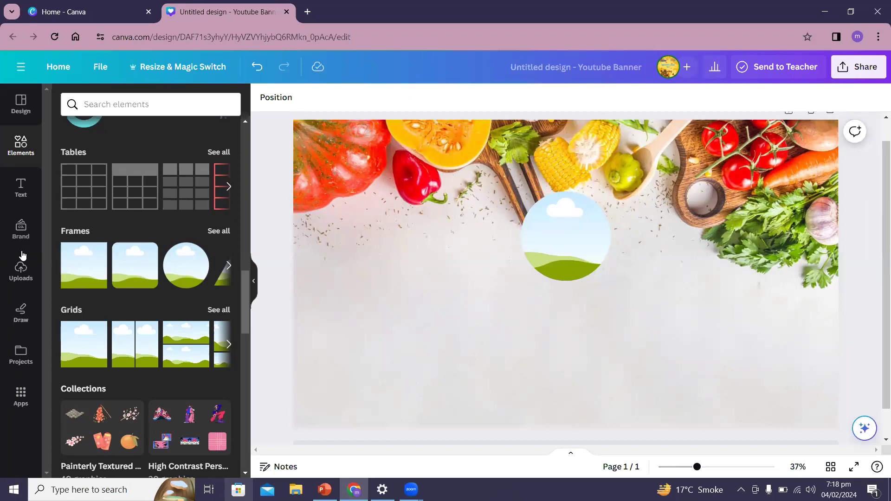
Insert the uploaded photo of the woman in red beside a camera and place it inside the circular frame.
left_click(16, 280)
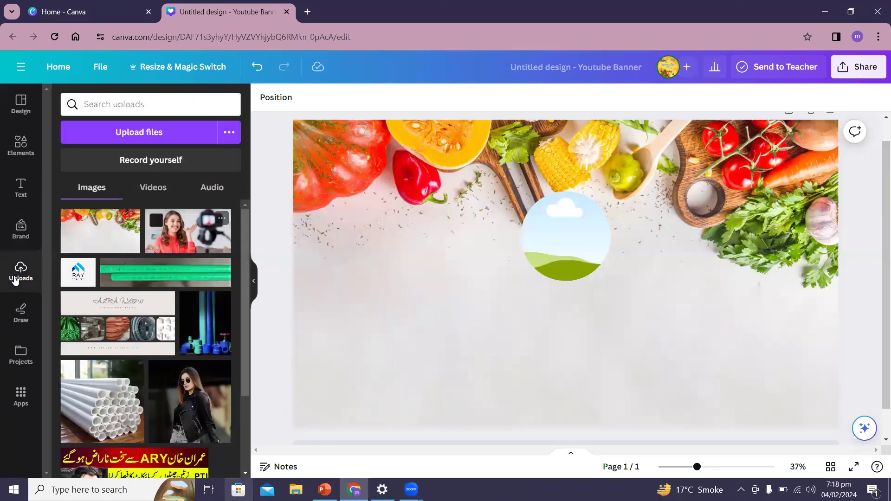
left_click(188, 231)
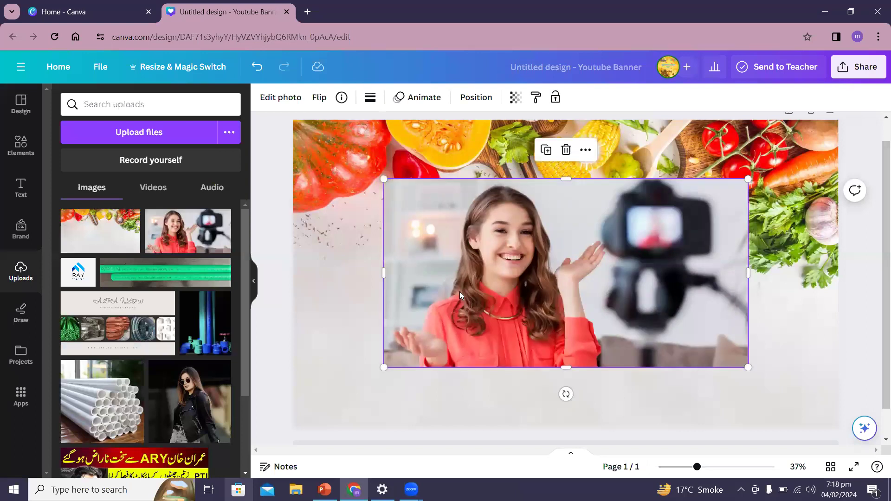
left_click_drag(568, 258, 695, 366)
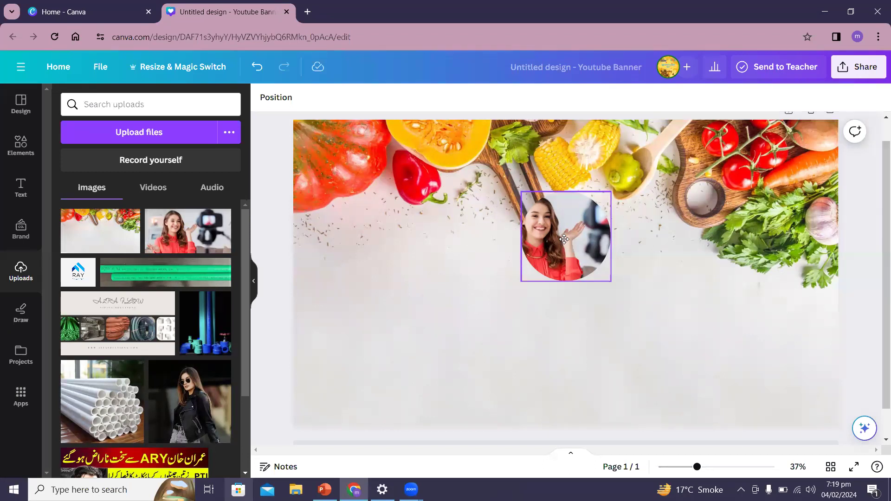
double_click(599, 239)
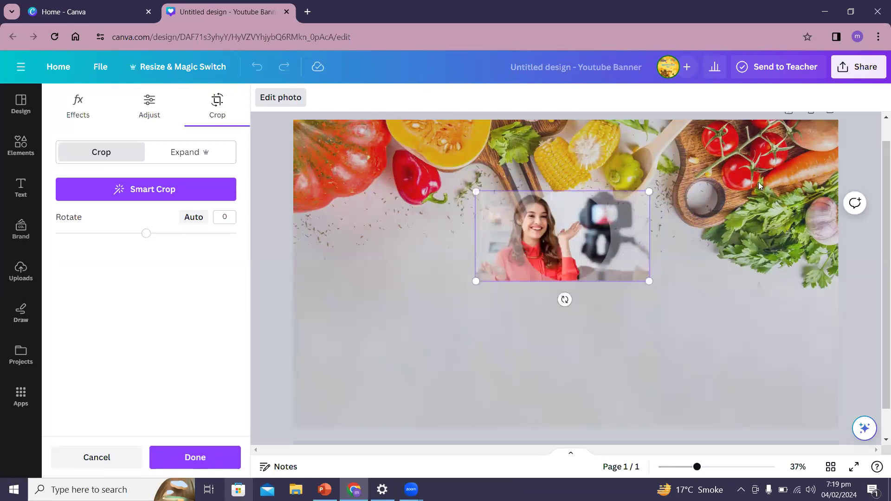
key("Escape")
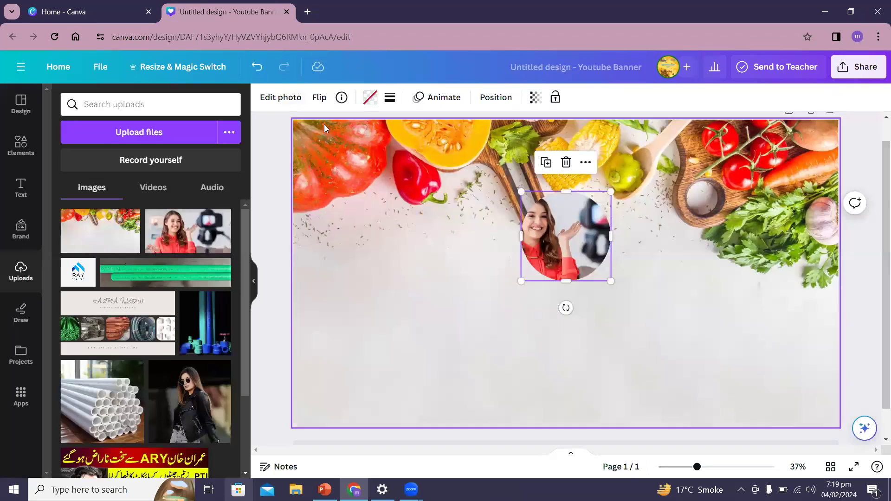
left_click(272, 170)
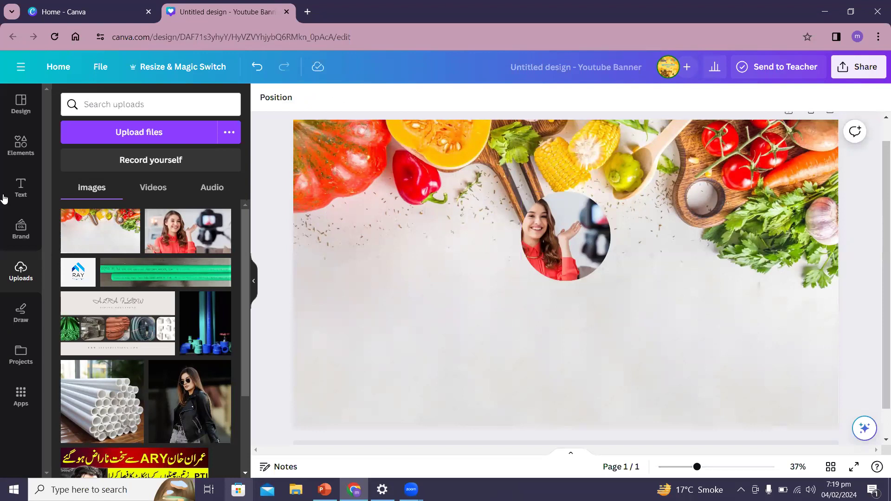
Add a heading text box and place it horizontally centred directly below the circular portrait.
left_click(20, 188)
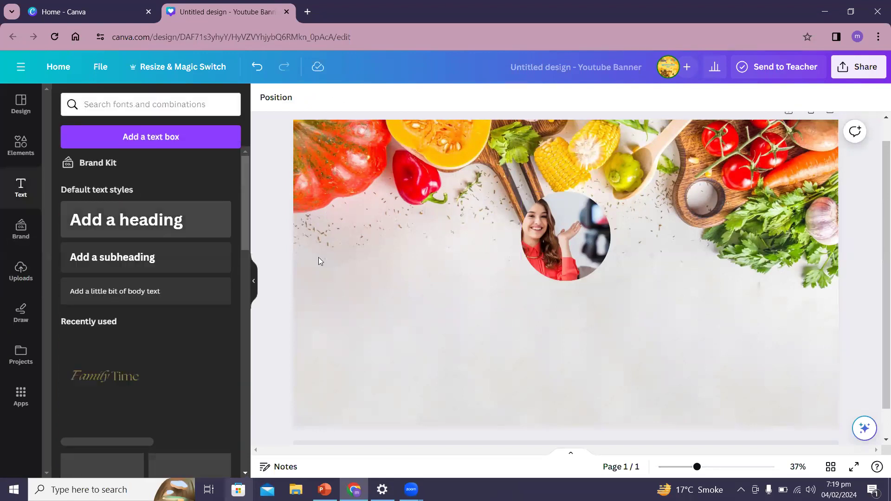
key("t")
left_click_drag(509, 269, 507, 305)
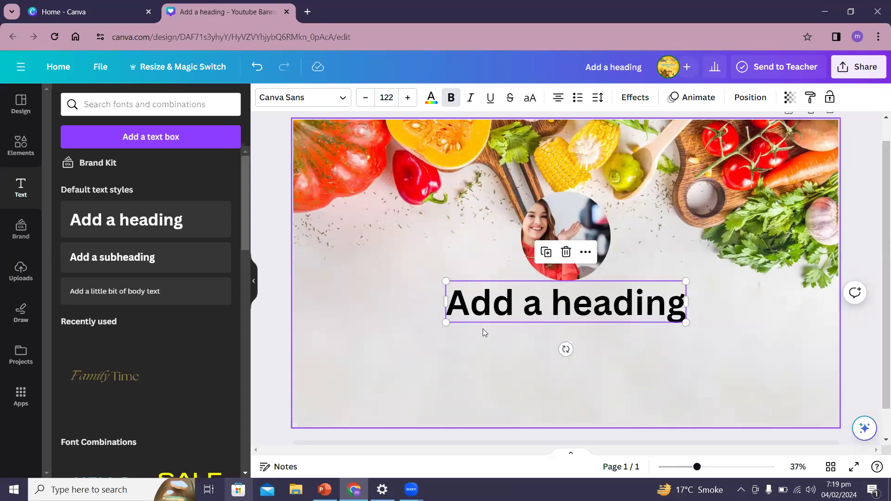
Replace the heading's placeholder text with the vlogger's first name in capitals and shift it slightly lower, keeping it centred.
double_click(573, 308)
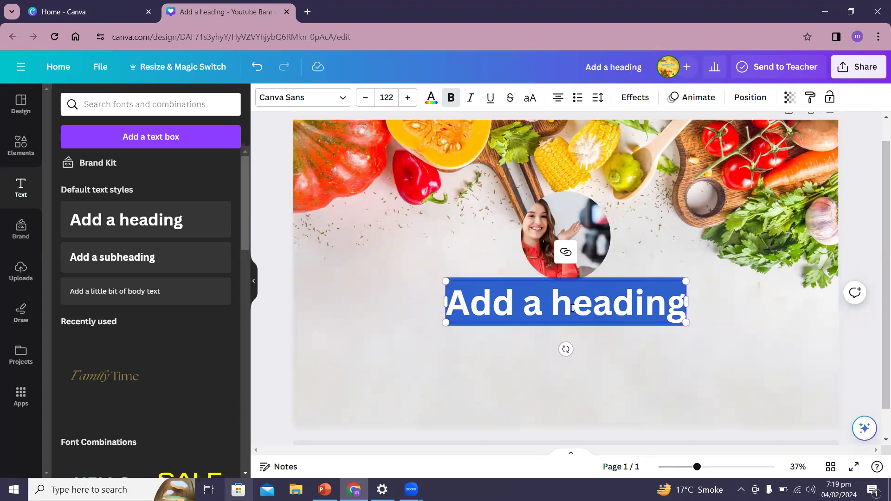
type("meerab")
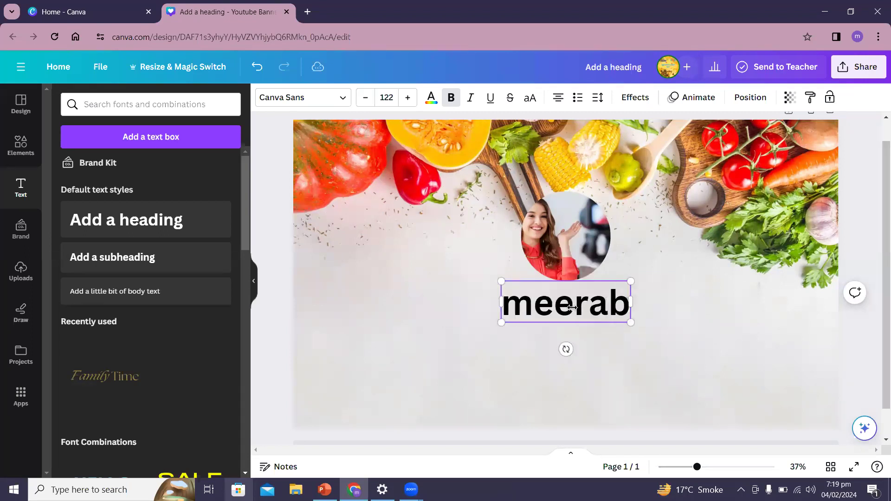
key("BackSpace")
key("BackSpace")
key("BackSpace")
key("BackSpace")
key("BackSpace")
key("BackSpace")
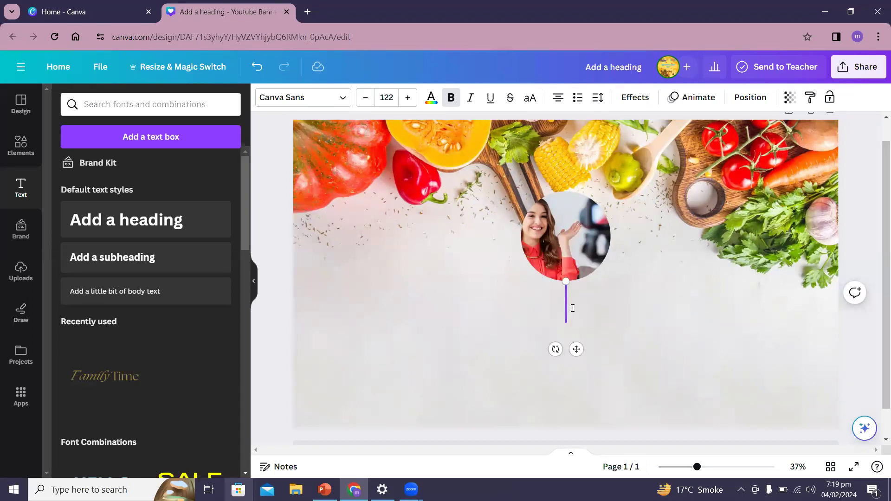
type("MEERAB")
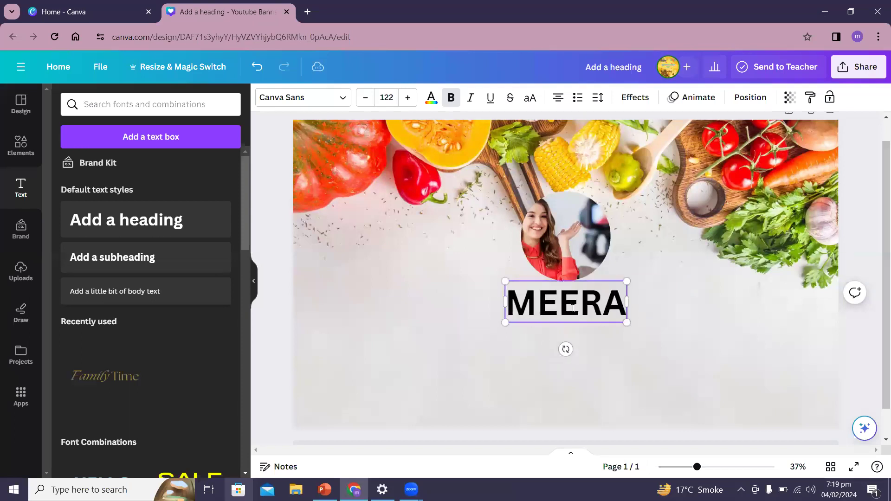
left_click(272, 304)
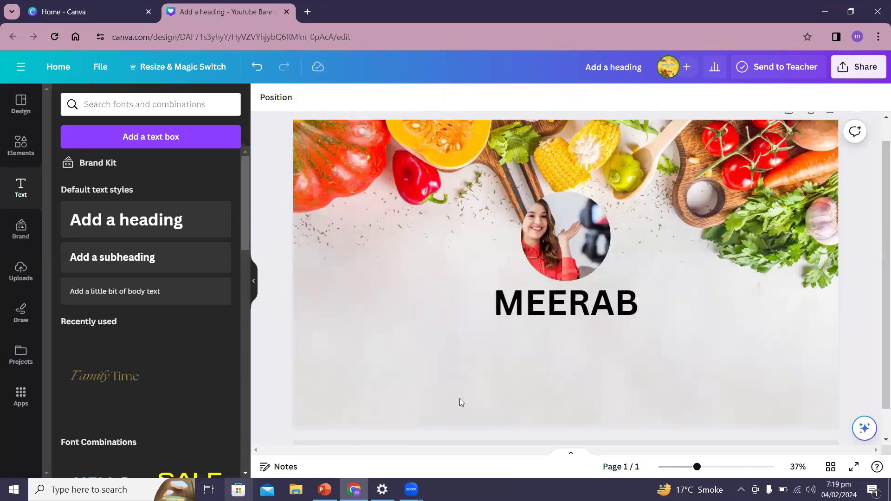
left_click_drag(582, 315, 582, 321)
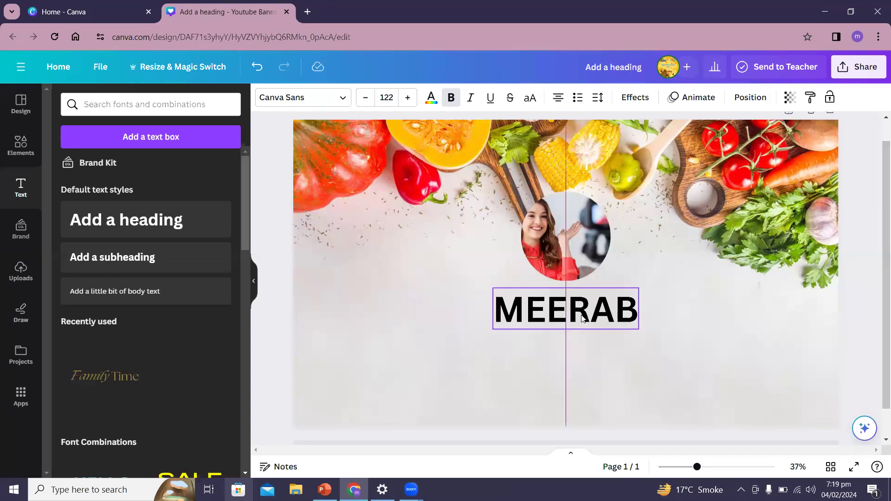
left_click(294, 321)
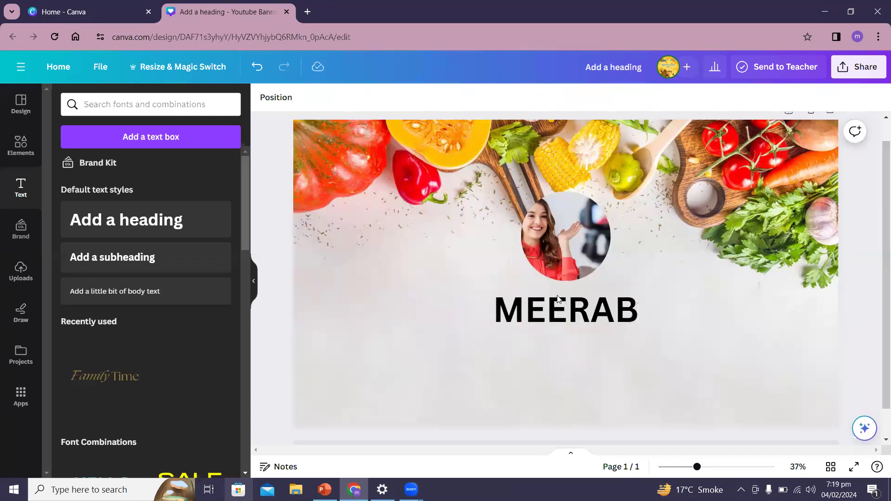
Colour the name heading orange-red using the photo colour taken from the vegetable background.
double_click(558, 296)
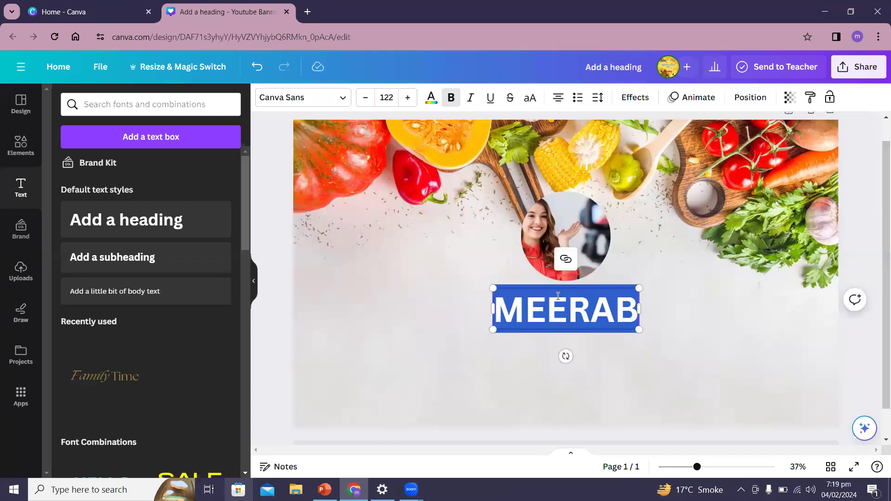
left_click(431, 97)
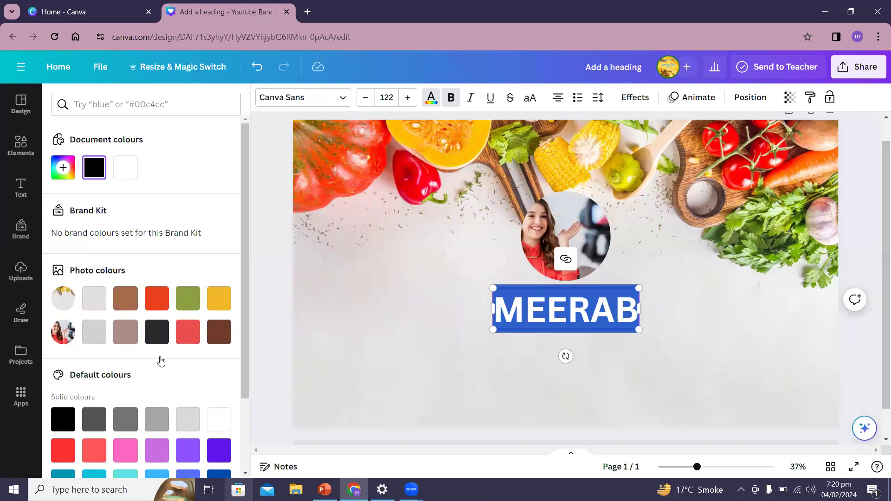
left_click(156, 299)
left_click(284, 275)
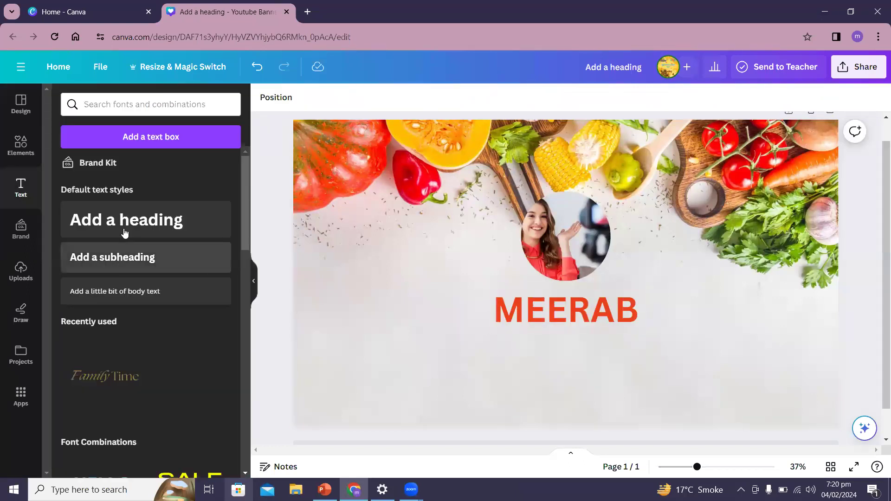
Add a second heading reading "FOOD VLOGGER", centred directly below the name.
left_click(130, 213)
left_click_drag(439, 282, 483, 342)
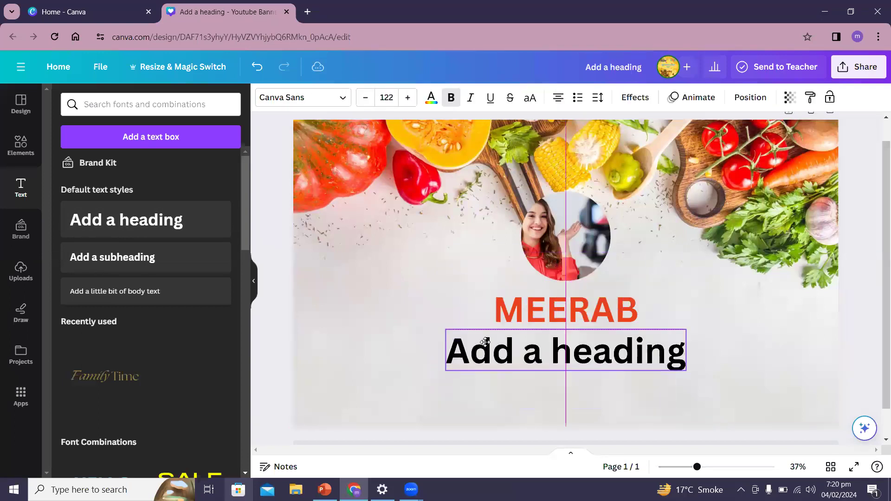
double_click(518, 345)
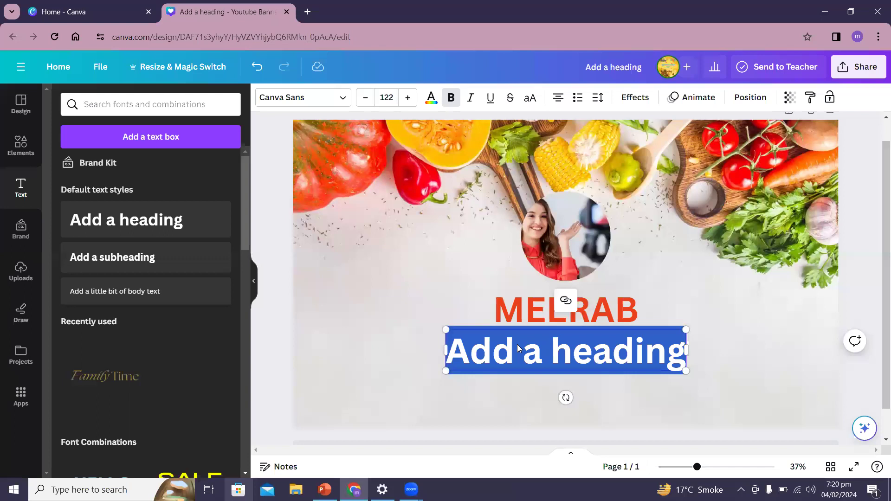
type("FOOD V")
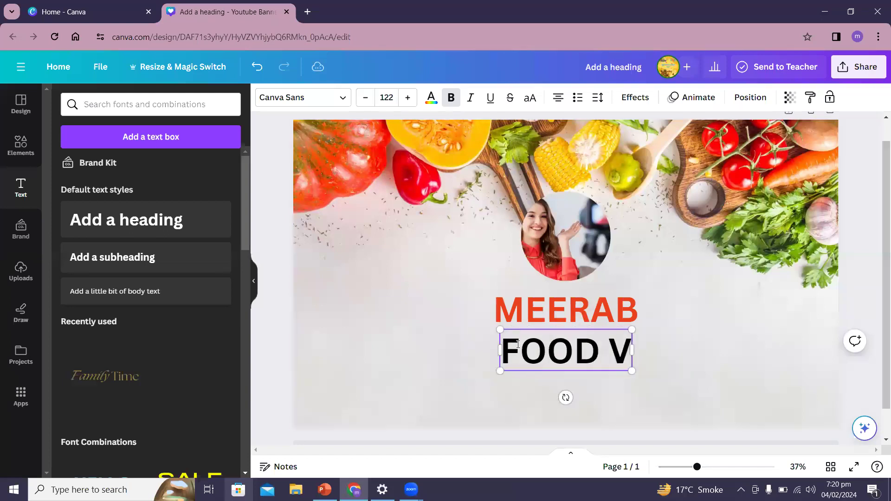
type("LOGGER")
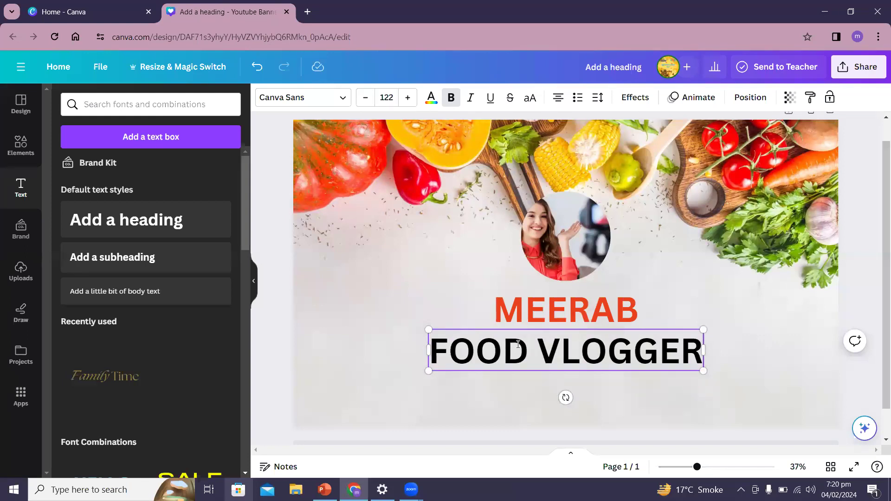
left_click(266, 324)
Remove the bold formatting from the "FOOD VLOGGER" heading.
double_click(565, 350)
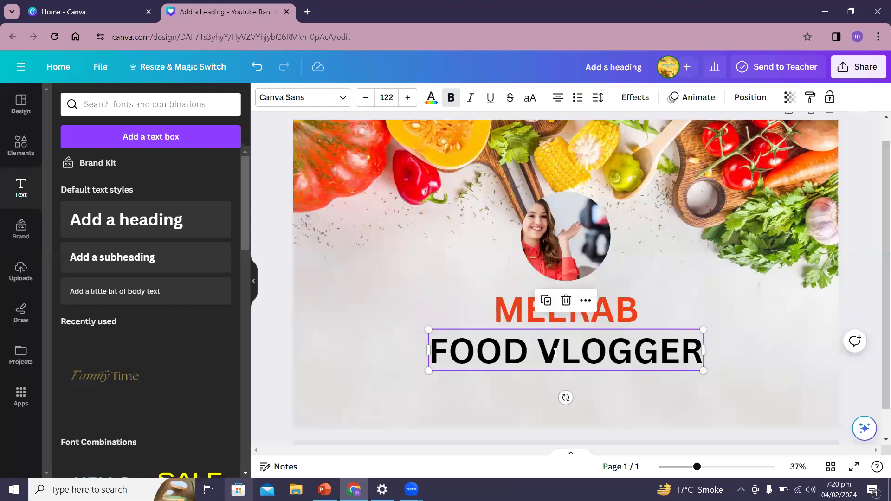
left_click(452, 97)
left_click(273, 310)
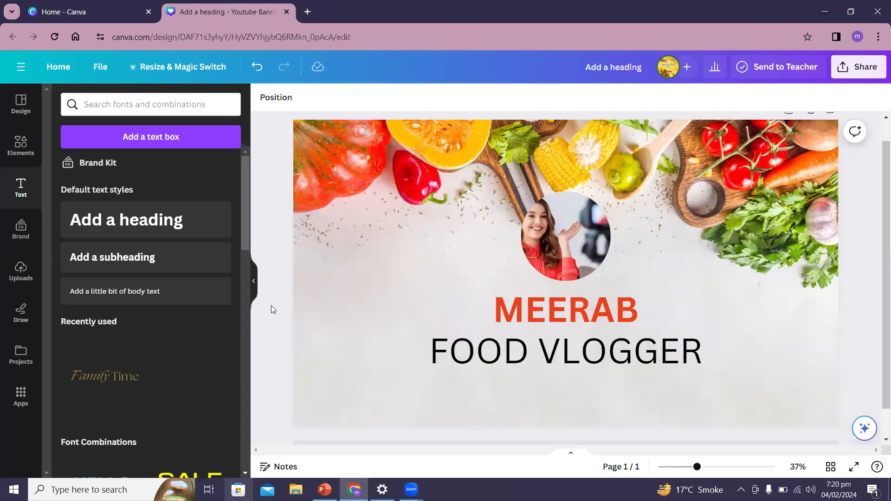
Add a circle shape in the empty area beside the portrait and fill it with black #000000.
left_click(26, 146)
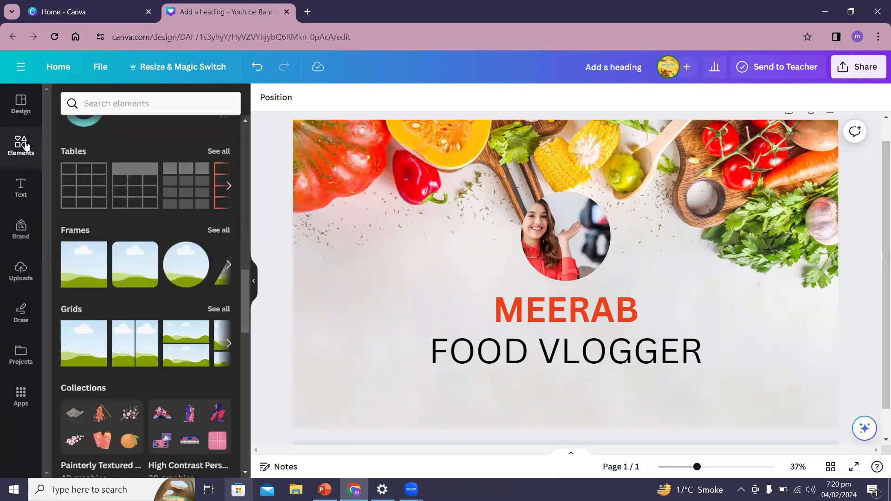
left_click_drag(245, 286, 239, 137)
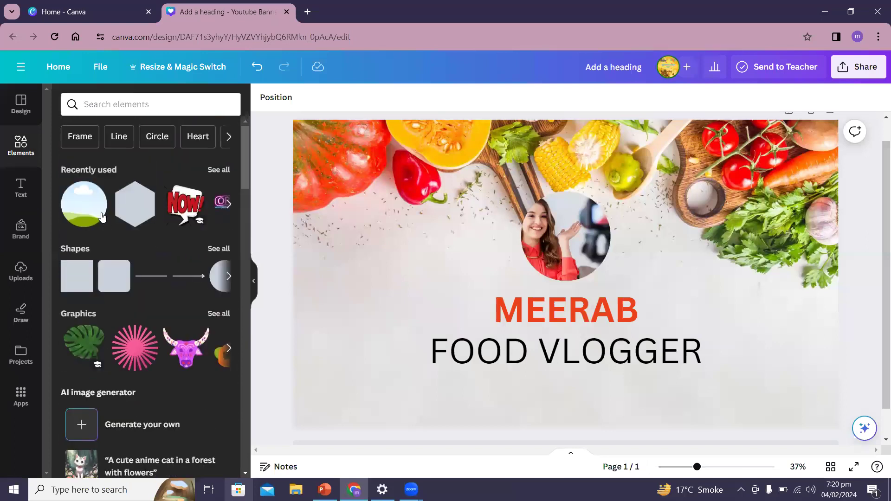
left_click(226, 278)
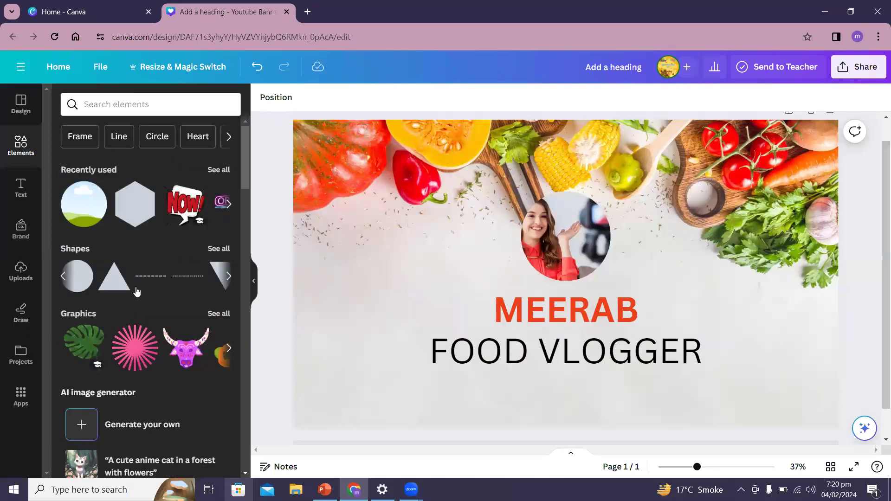
left_click(82, 288)
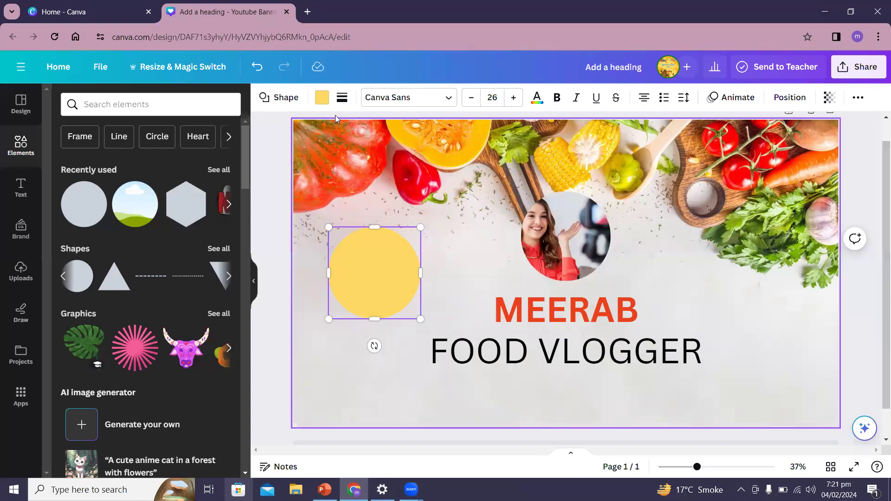
left_click(322, 98)
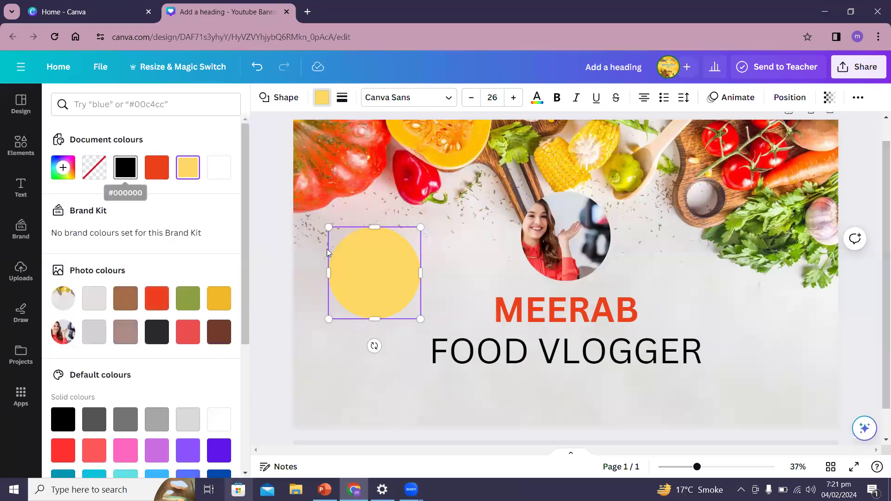
Shrink the black circle to a dot of about 67 by 67 and place it just before the "FOOD VLOGGER" text, vertically centred on it.
left_click_drag(331, 230, 413, 321)
left_click(255, 307)
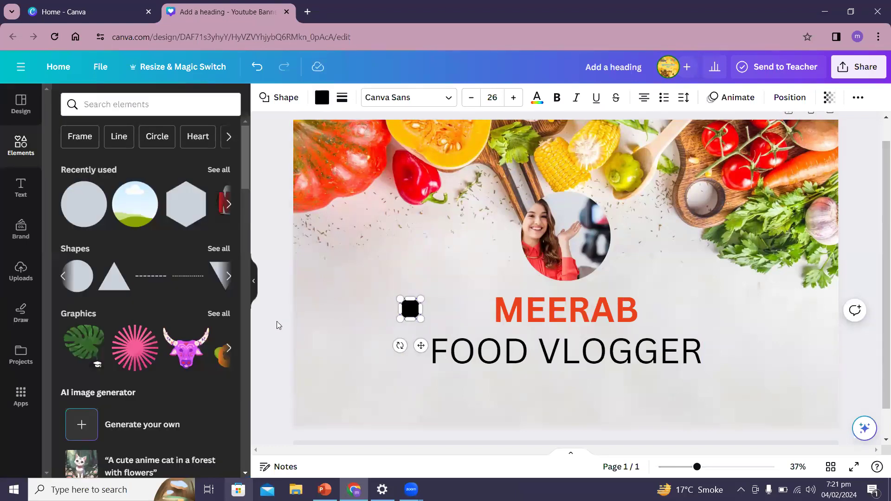
left_click_drag(415, 314, 410, 350)
left_click_drag(398, 342, 405, 346)
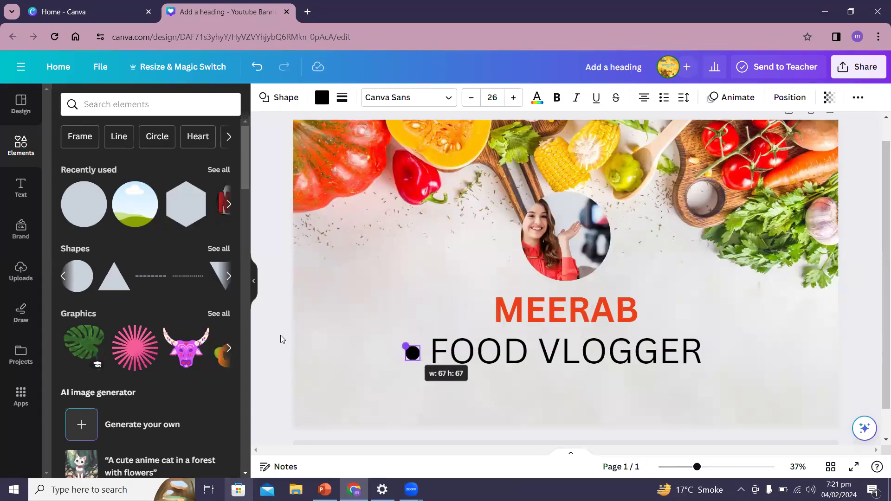
left_click(414, 367)
left_click(414, 354)
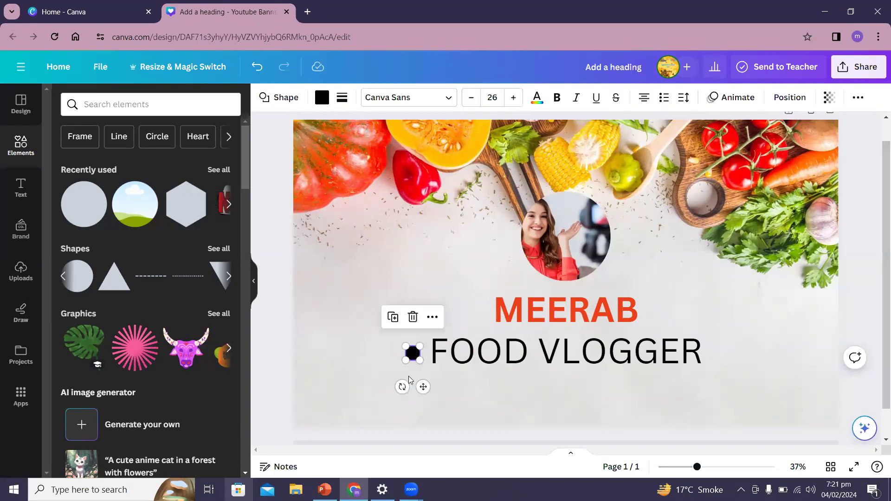
left_click(453, 327)
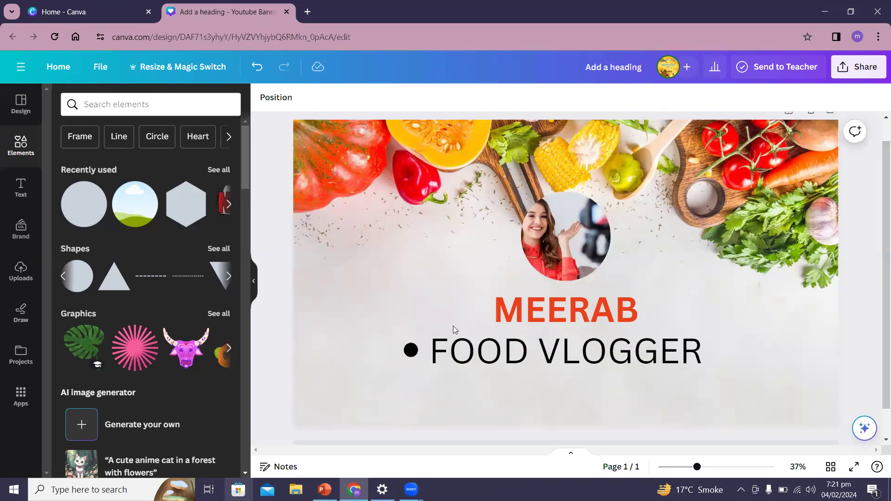
Duplicate the black dot and place the copy just after "FOOD VLOGGER", level with the first dot and equally close to the text.
left_click(409, 352)
left_click(713, 338)
left_click_drag(402, 348, 406, 351)
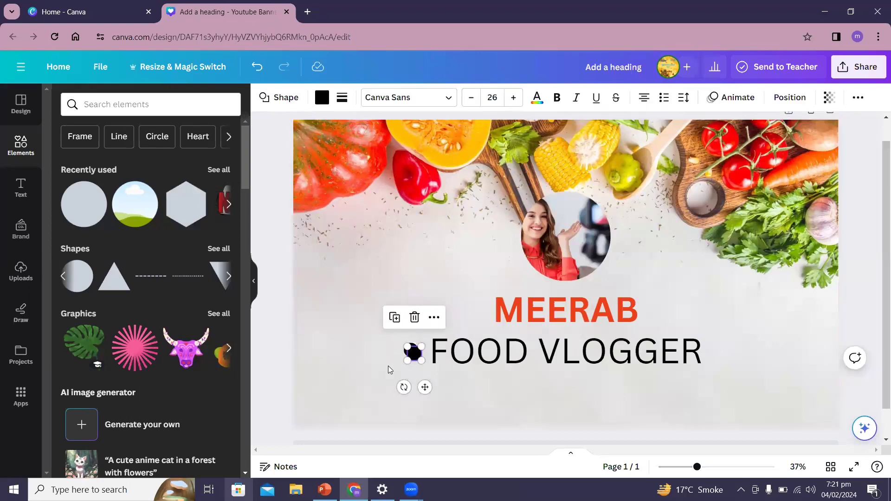
left_click_drag(758, 379, 694, 332)
left_click(759, 348)
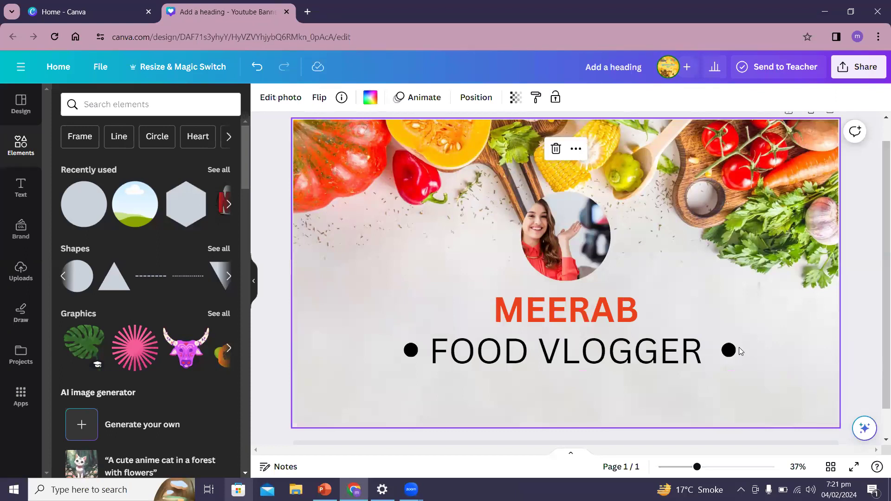
left_click(729, 349)
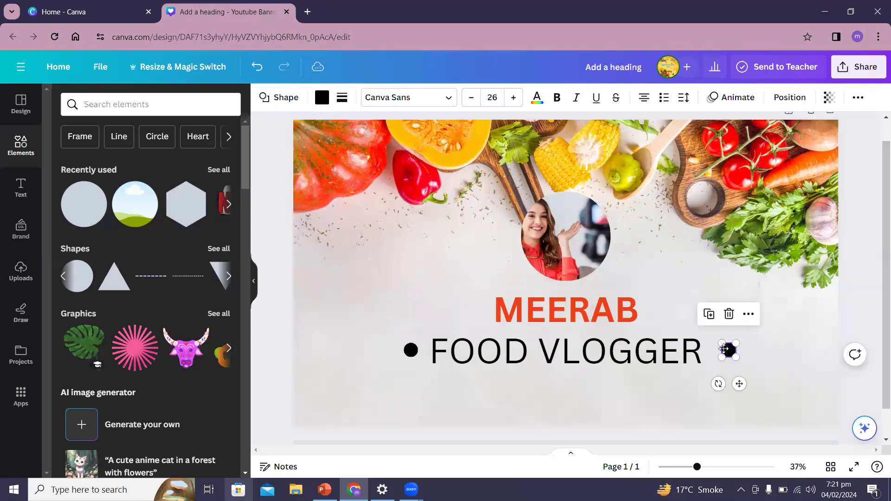
left_click(782, 353)
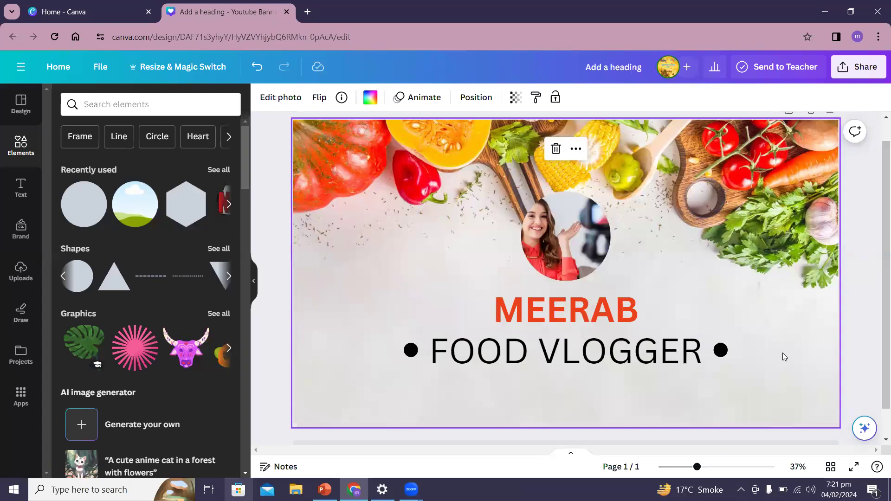
Search the graphics for "subscribe" and add the red SUBSCRIBE button with a white bell and hand cursor to the banner.
left_click(161, 95)
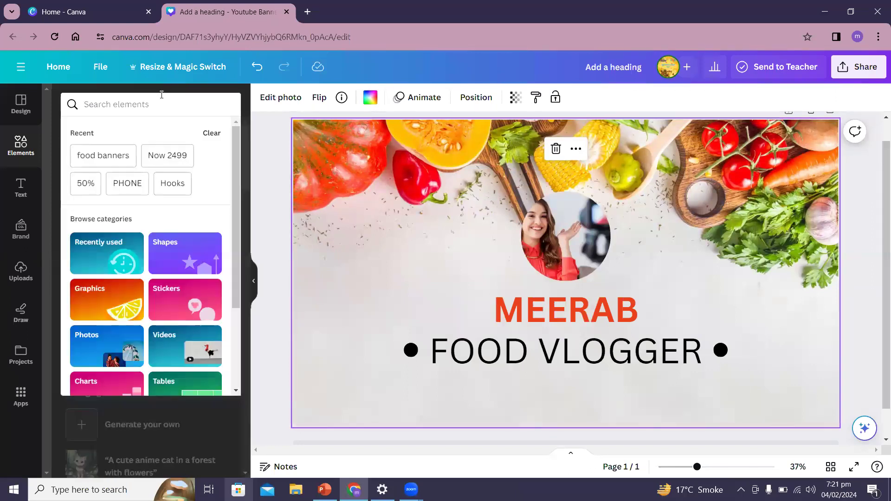
type("subscribe")
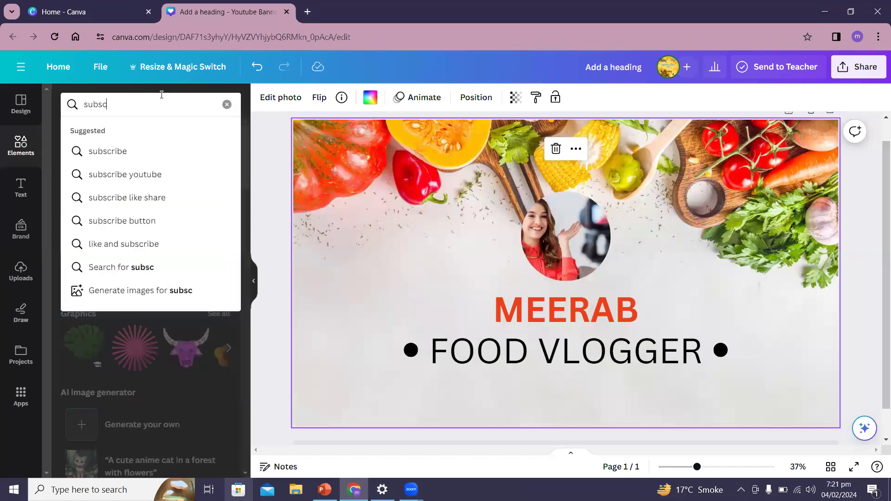
left_click(127, 152)
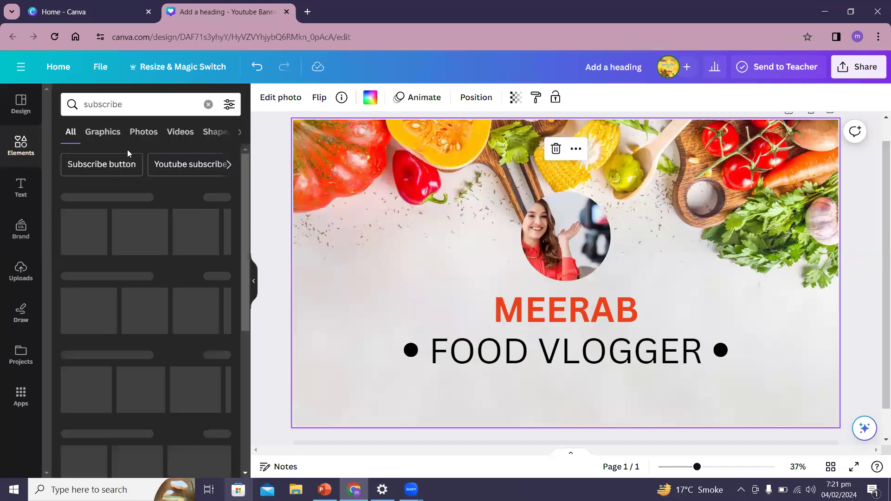
left_click(109, 134)
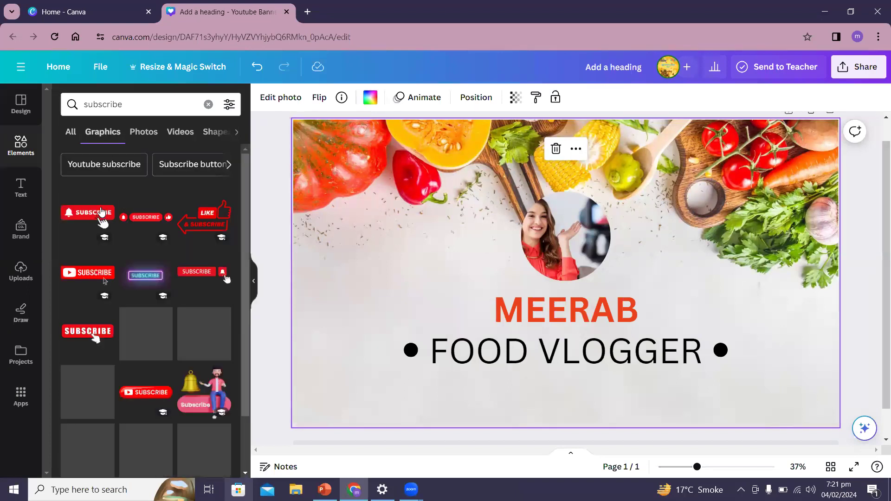
left_click(101, 214)
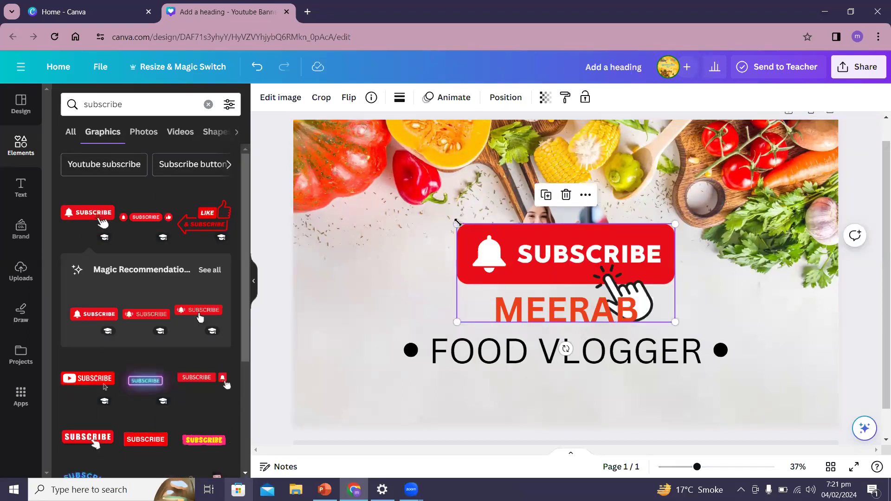
Shrink the SUBSCRIBE button to about the portrait's width and centre it just below the "FOOD VLOGGER" text.
left_click_drag(457, 224, 571, 403)
left_click_drag(521, 364, 552, 394)
left_click(589, 403)
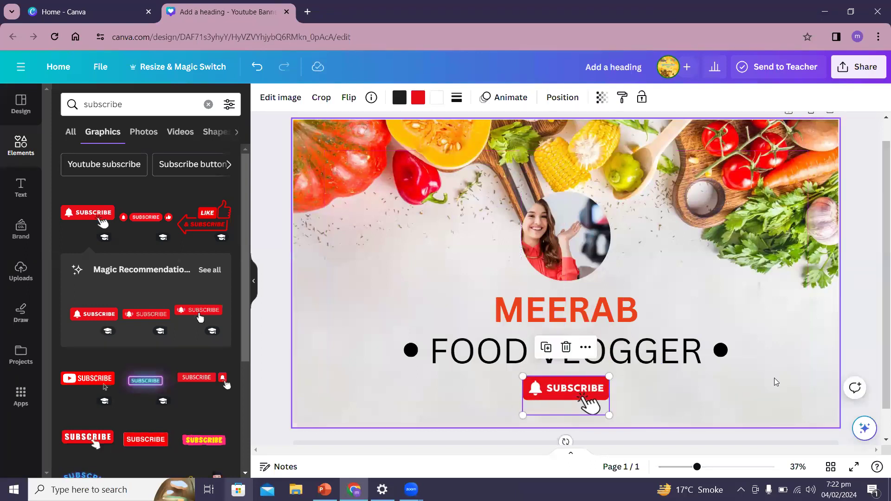
scroll(721, 463, "down", 2)
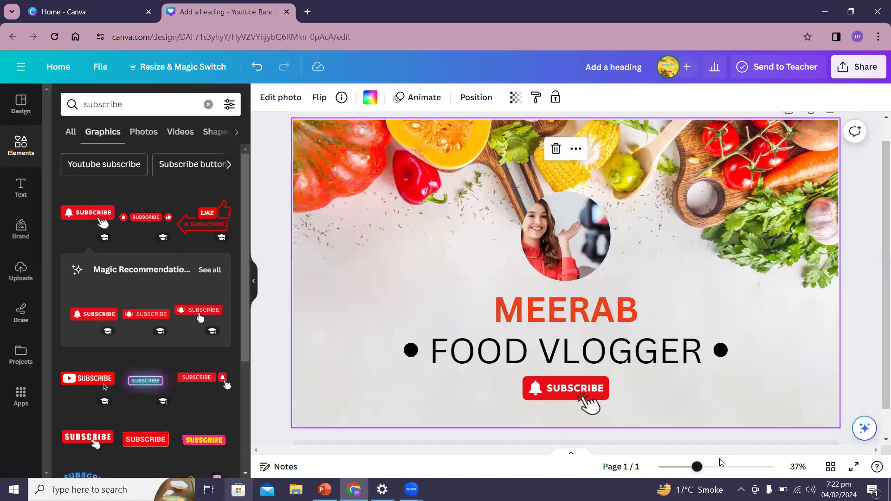
scroll(721, 462, "down", 1)
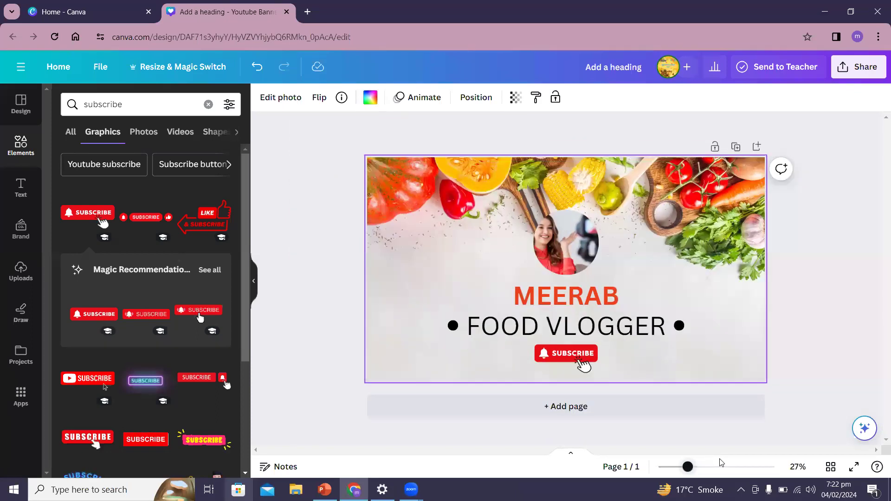
scroll(721, 463, "up", 1)
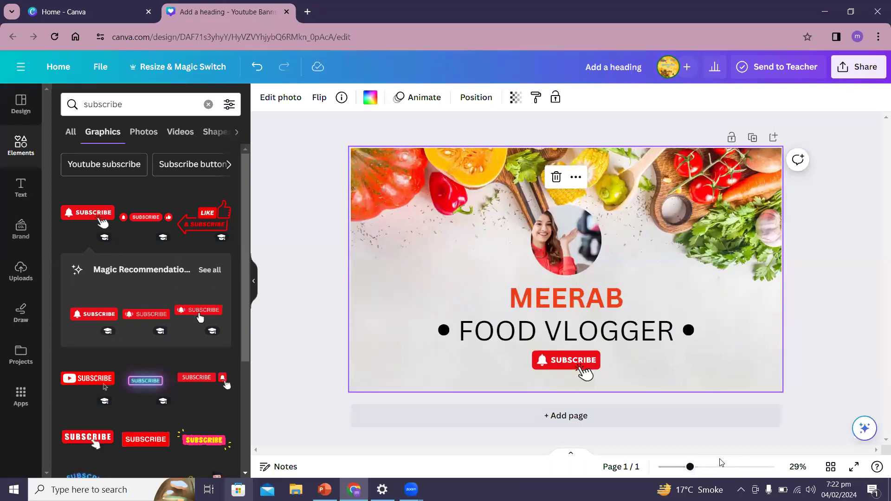
Rename the design as "youtube banner".
left_click(624, 72)
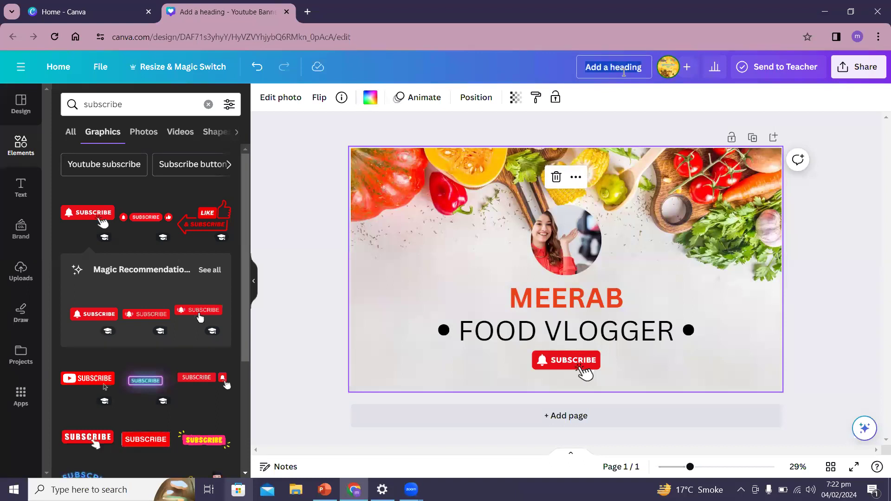
type("youtu b")
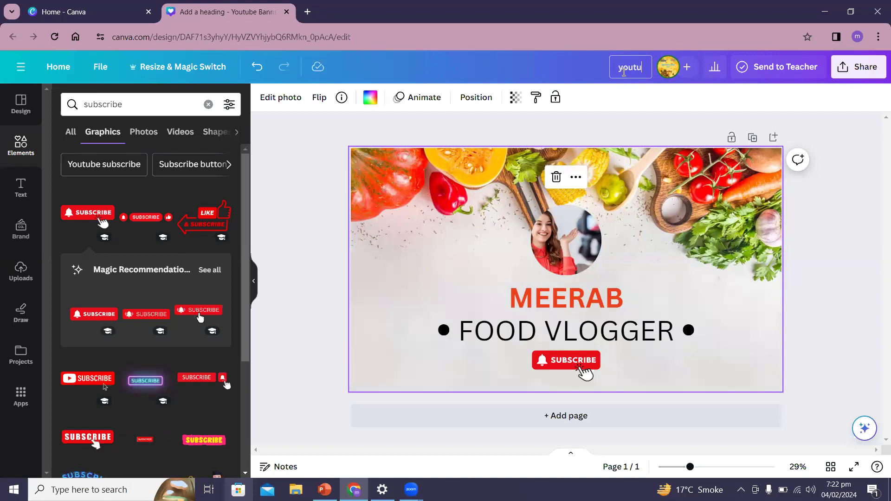
key("BackSpace")
key("BackSpace")
type("be bann")
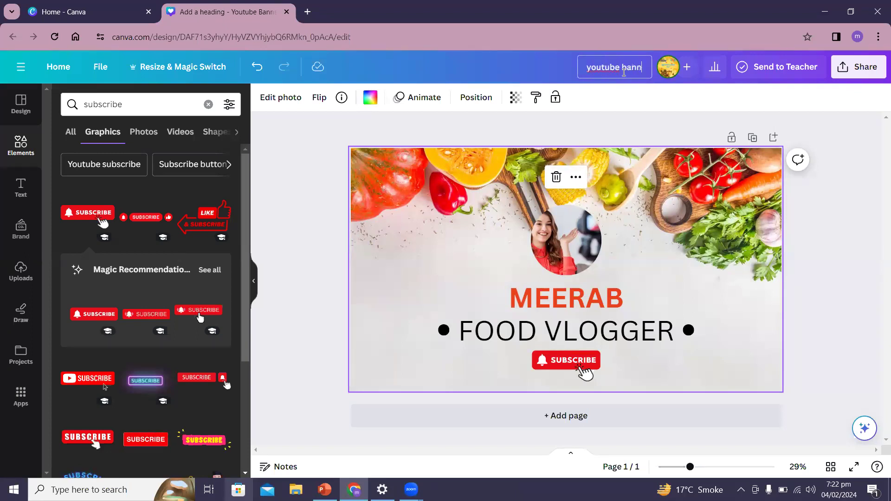
type("er")
key("Return")
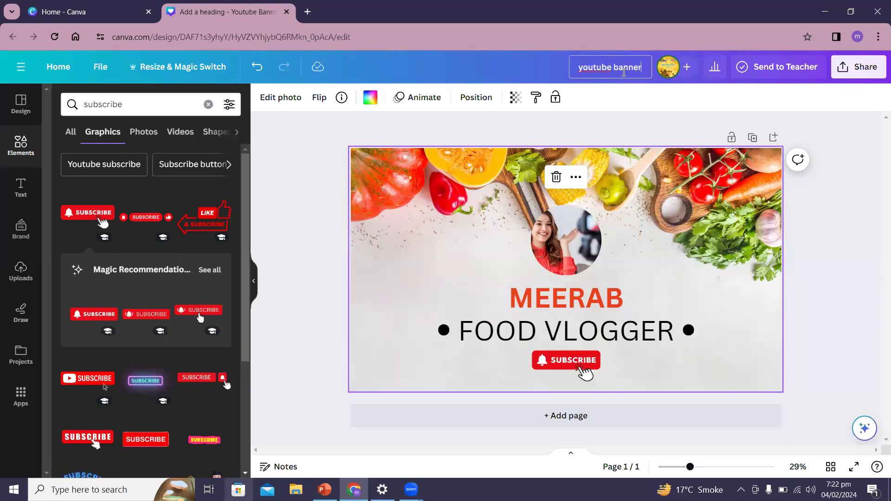
Download the finished banner as a JPG file.
left_click(871, 69)
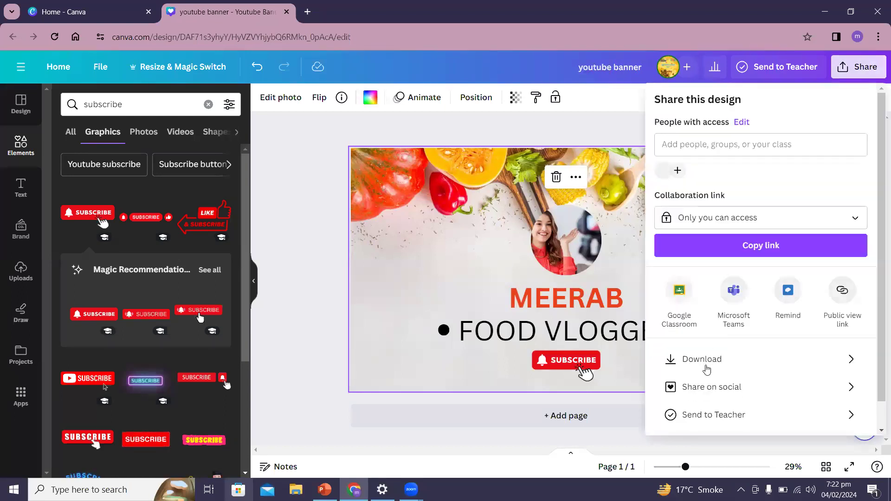
left_click(706, 369)
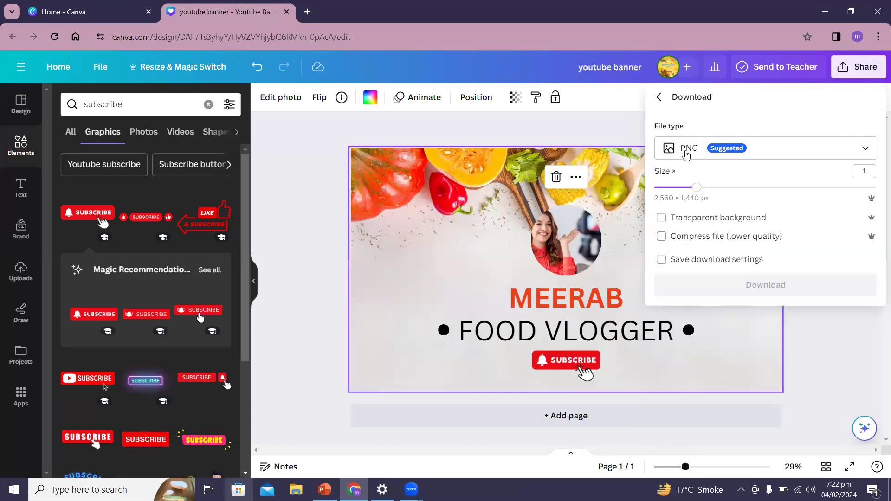
left_click(701, 149)
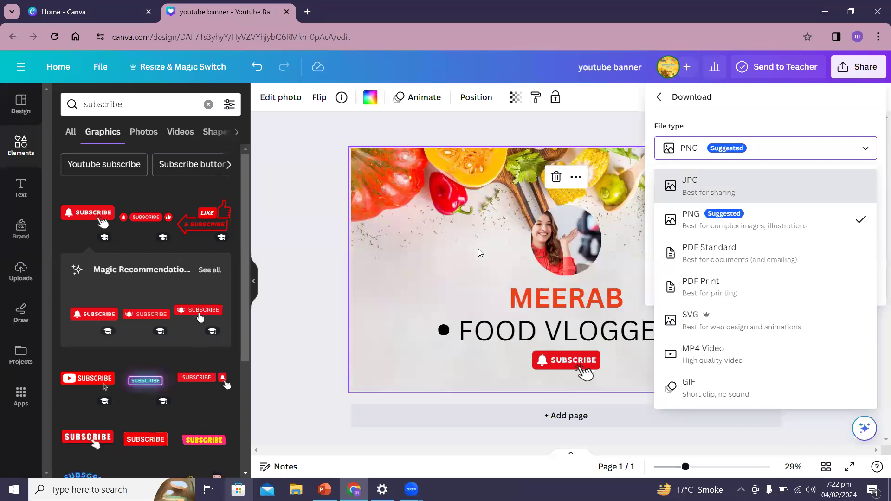
left_click(721, 193)
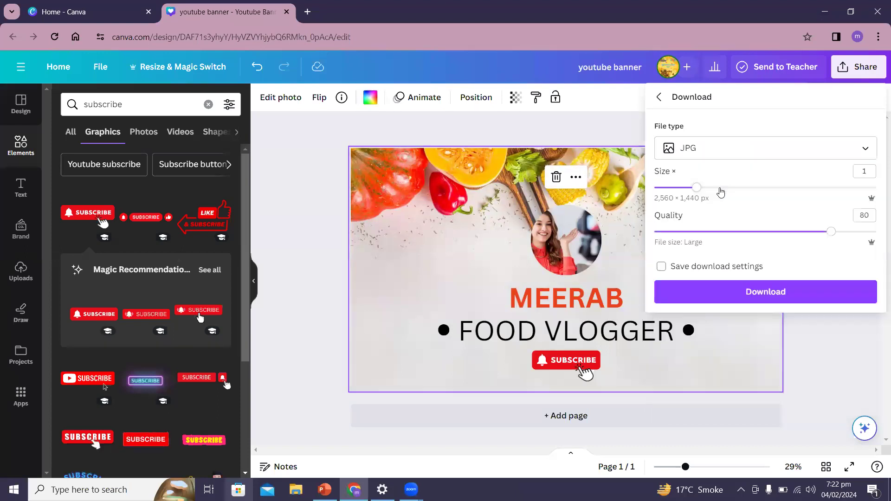
left_click(748, 290)
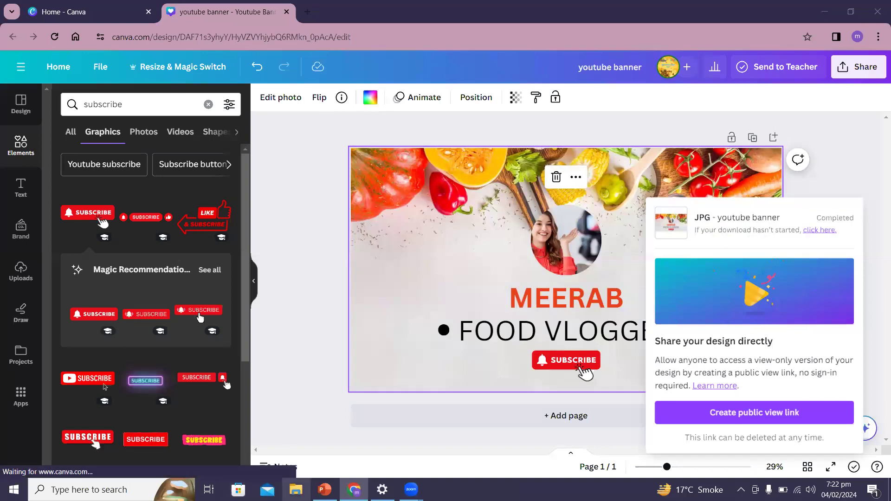
View the downloaded "youtube banner (1).jpg" from the Downloads folder in full screen, then return to the Canva design and dismiss the download notice.
key("super+e")
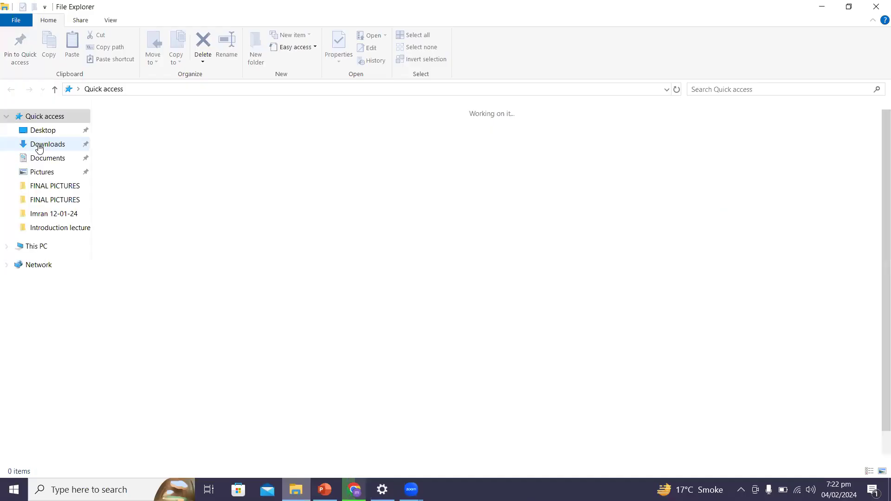
left_click(40, 144)
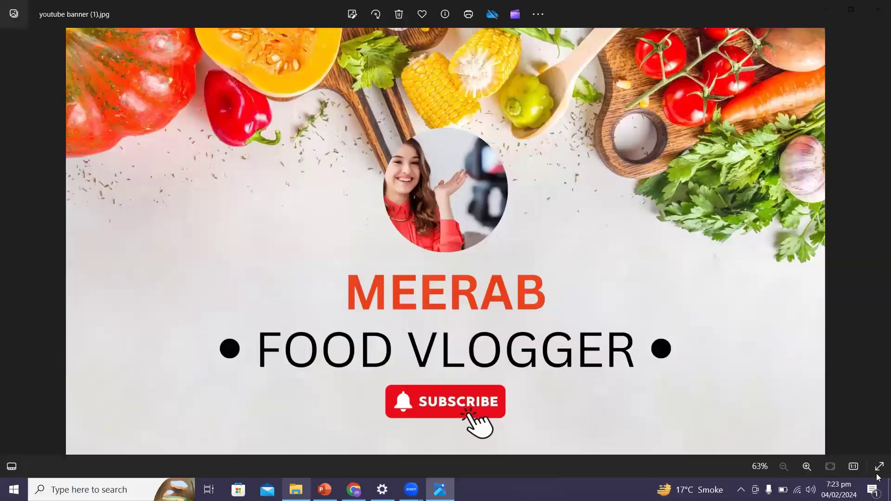
left_click(879, 467)
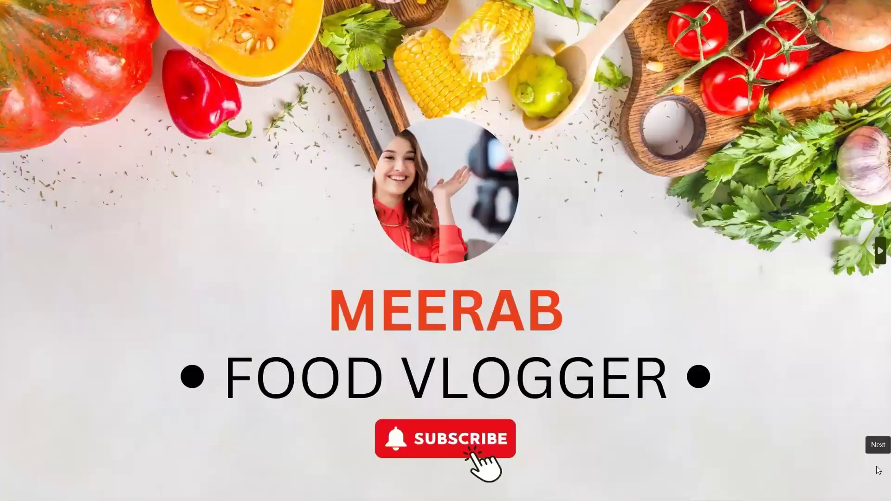
key("Escape")
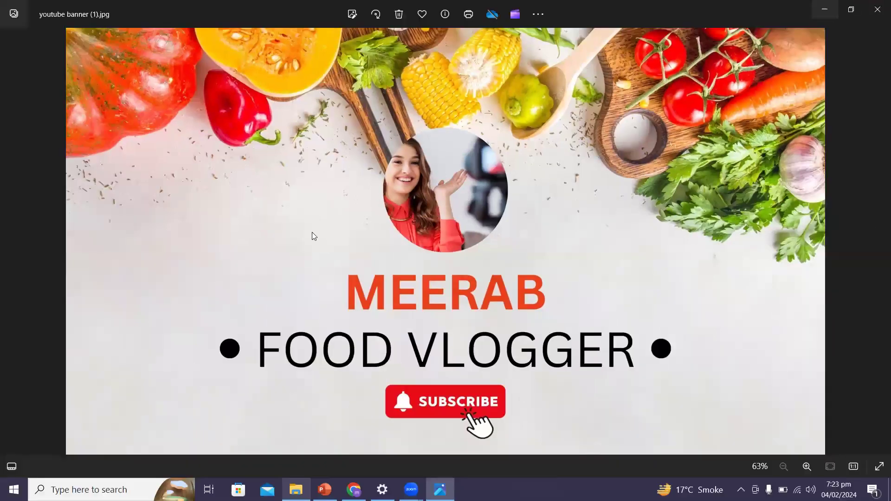
key("alt+Tab")
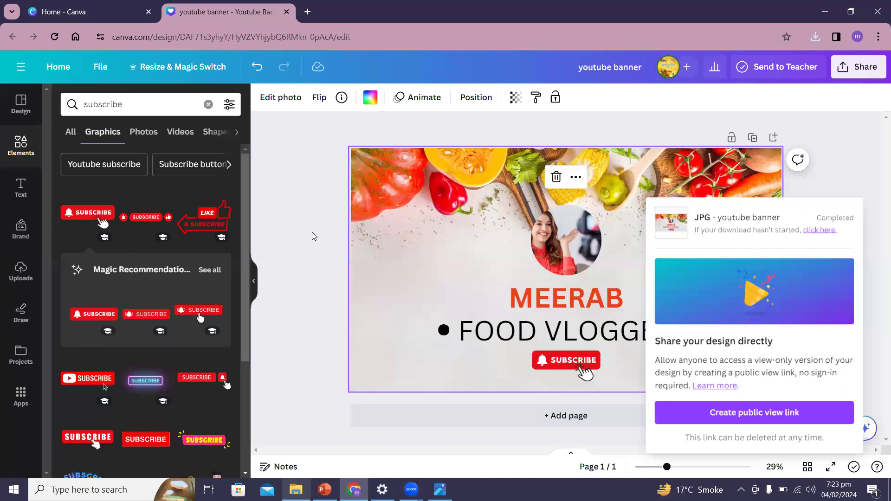
left_click(312, 232)
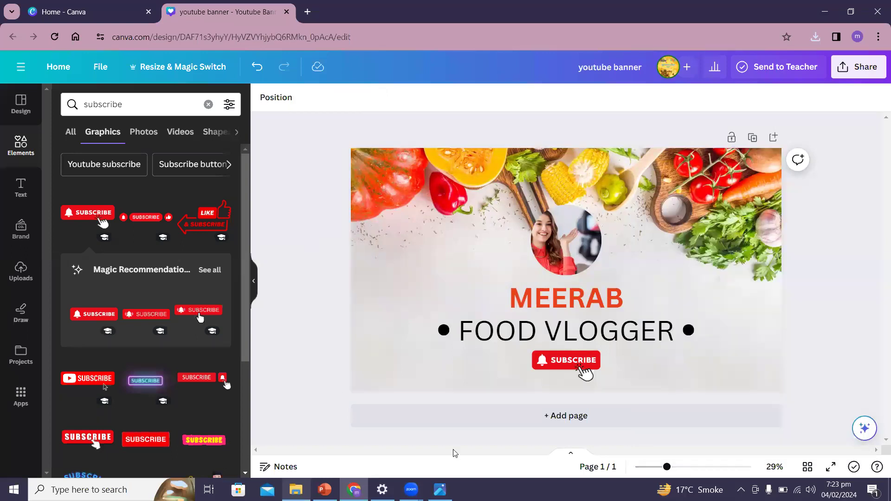